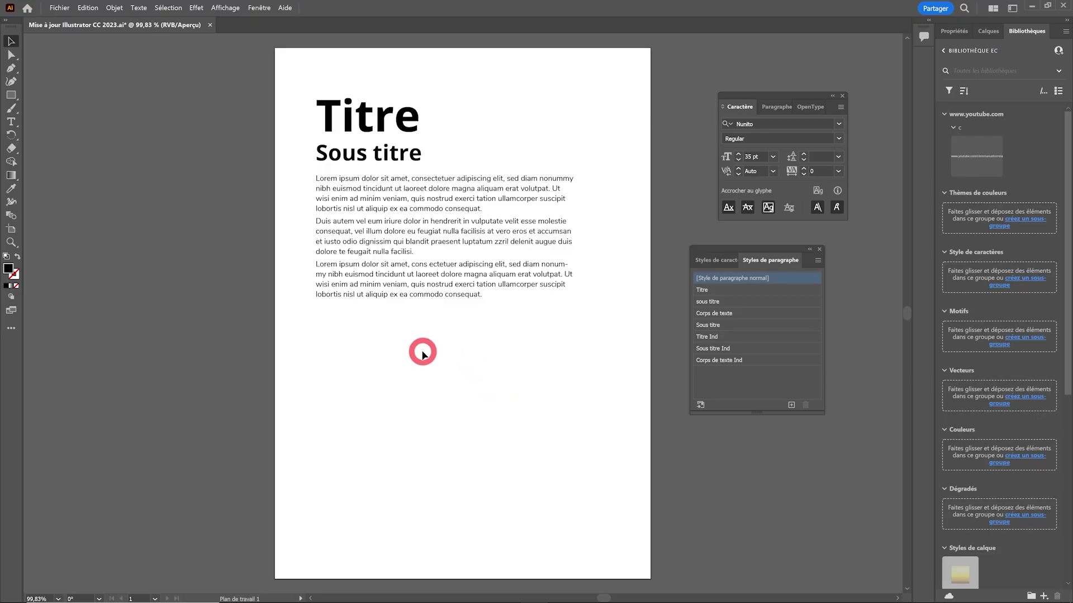
# Step: Select the Titre, Sous titre and Lorem ipsum text block on the artboard
pyautogui.click(434, 275)
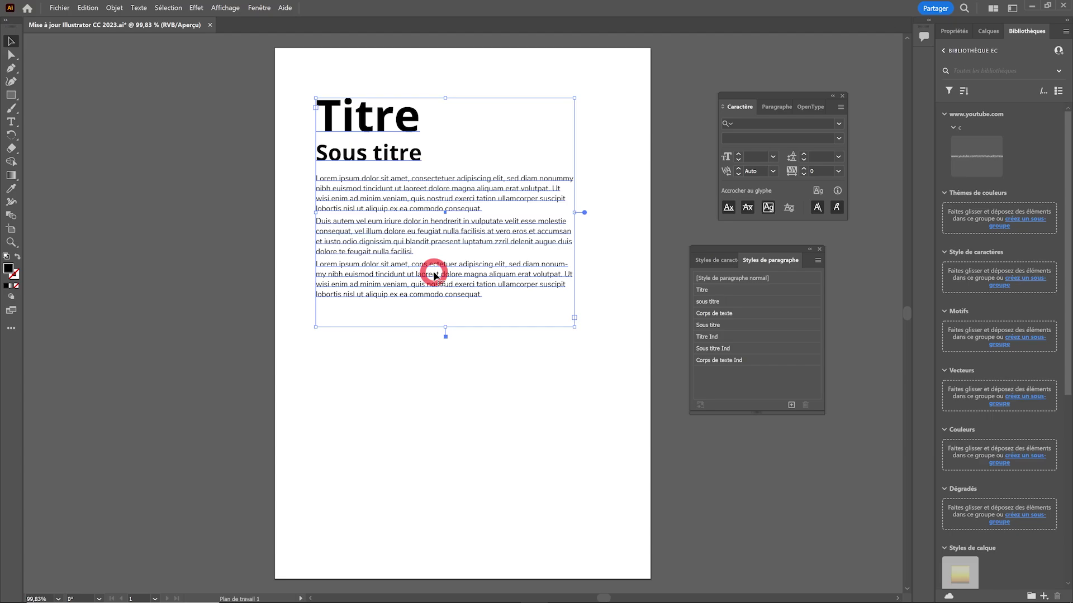
pyautogui.click(423, 413)
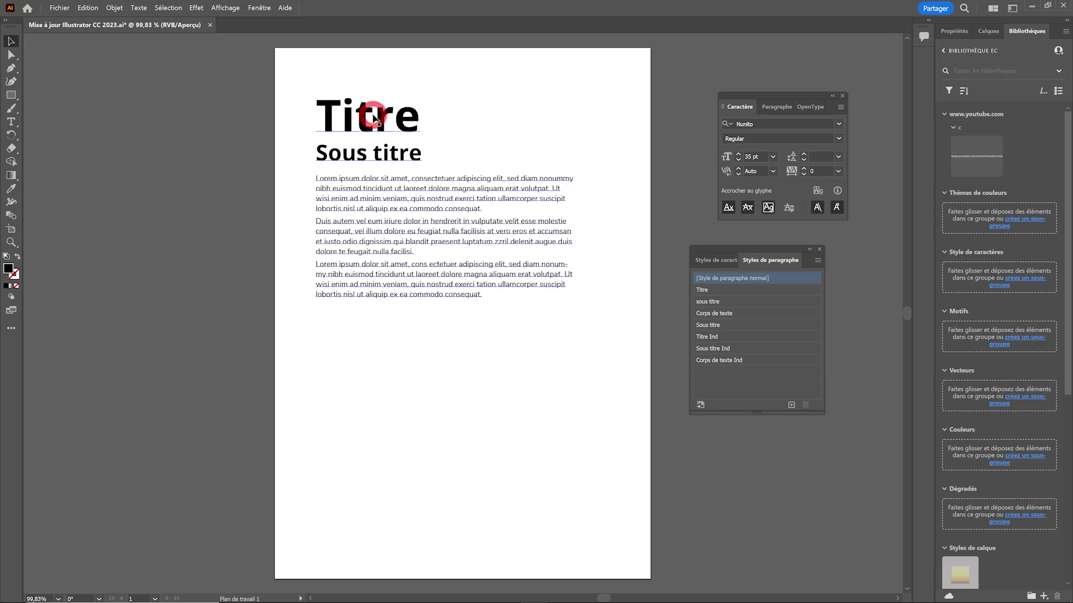
pyautogui.moveTo(266, 119); pyautogui.dragTo(350, 225)
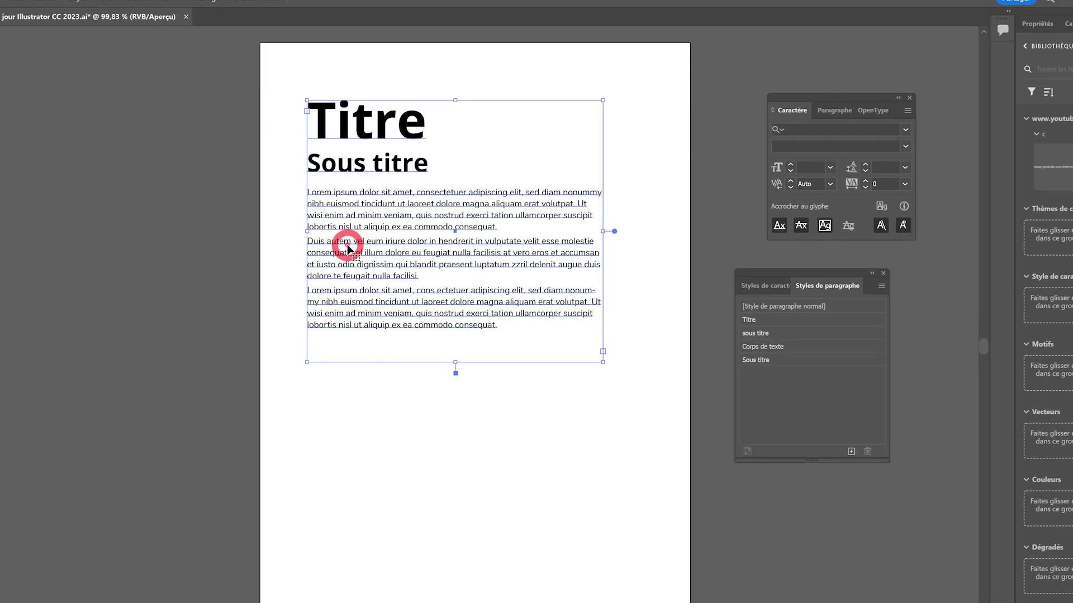
pyautogui.click(436, 144)
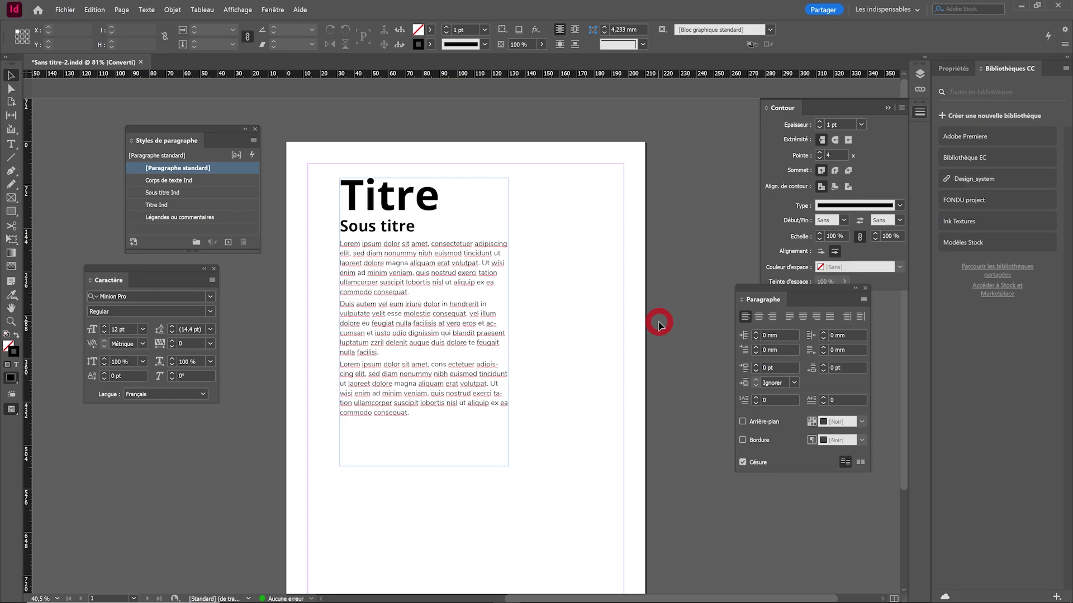
pyautogui.hotkey('ctrl', 'k')
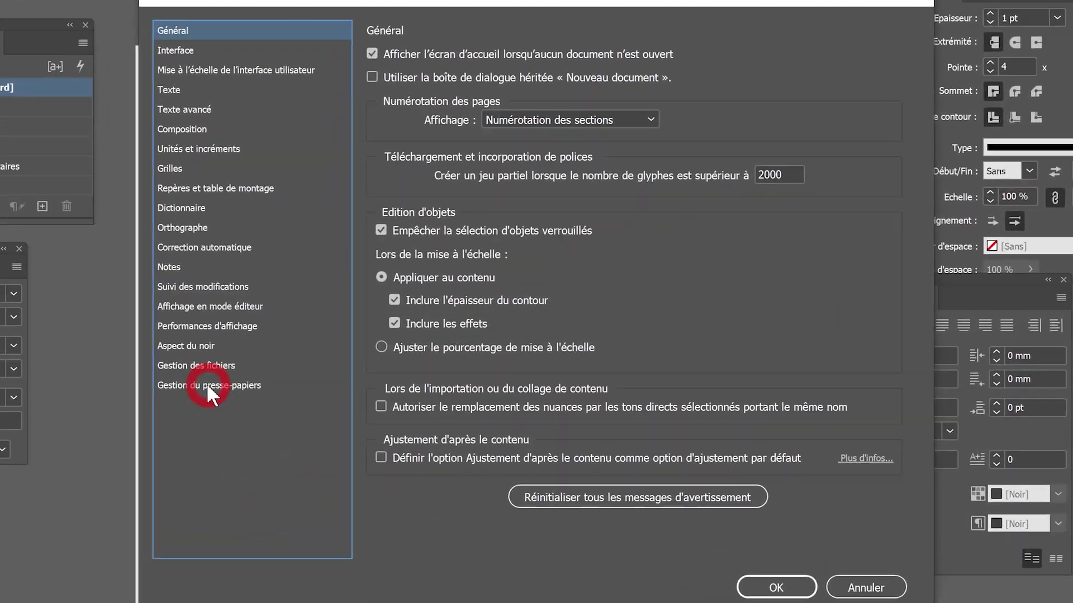
pyautogui.click(331, 358)
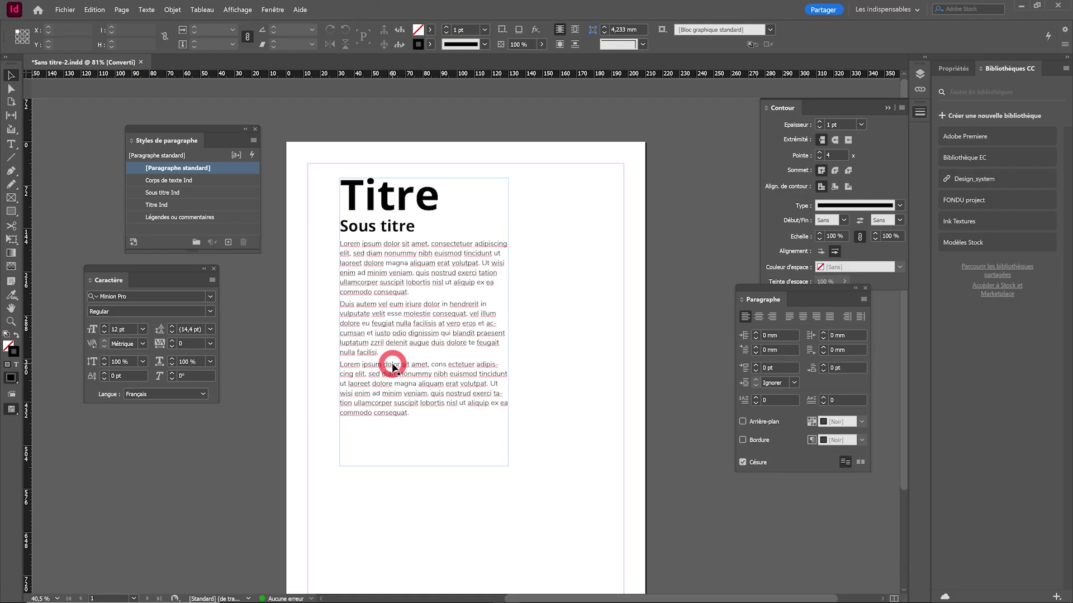
pyautogui.click(782, 548)
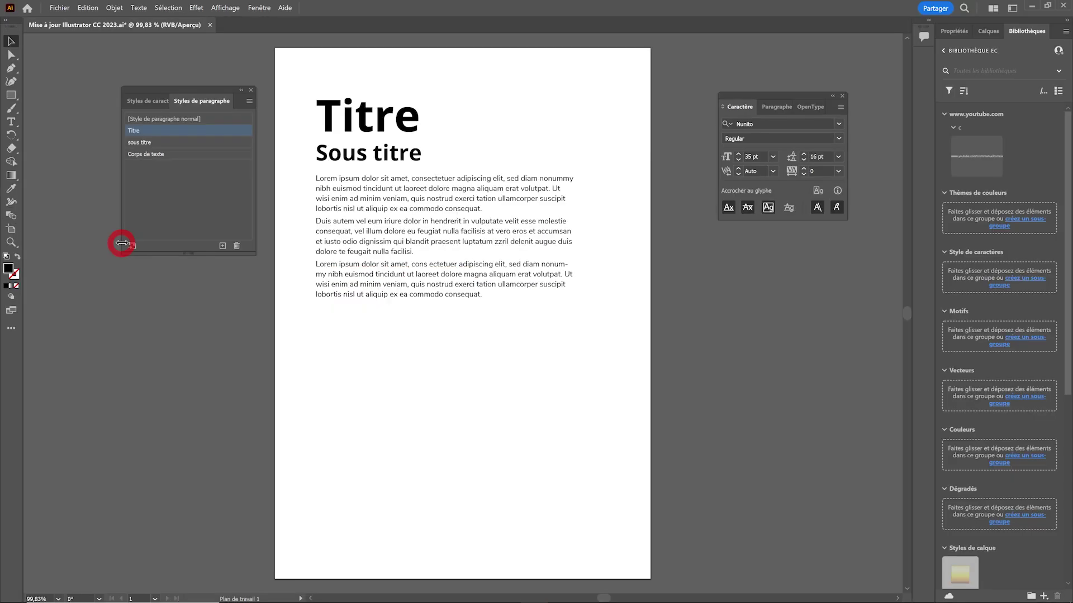
pyautogui.hotkey('ctrl', 'k')
pyautogui.click(255, 266)
pyautogui.click(373, 250)
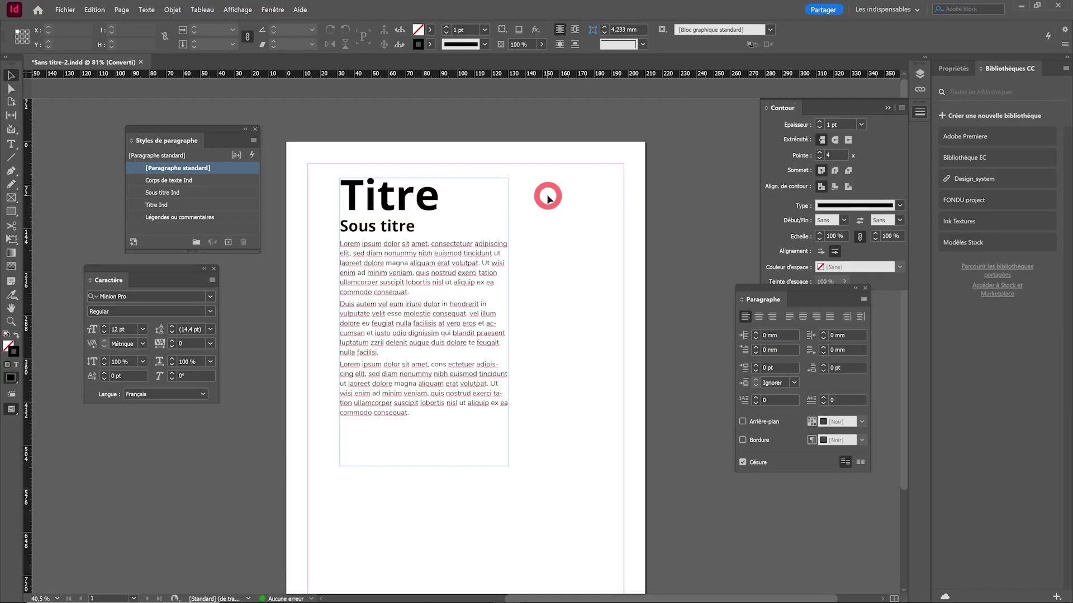
# Step: Paste a second copy of the text and resize it into the right-hand column
pyautogui.hotkey('ctrl', 'v')
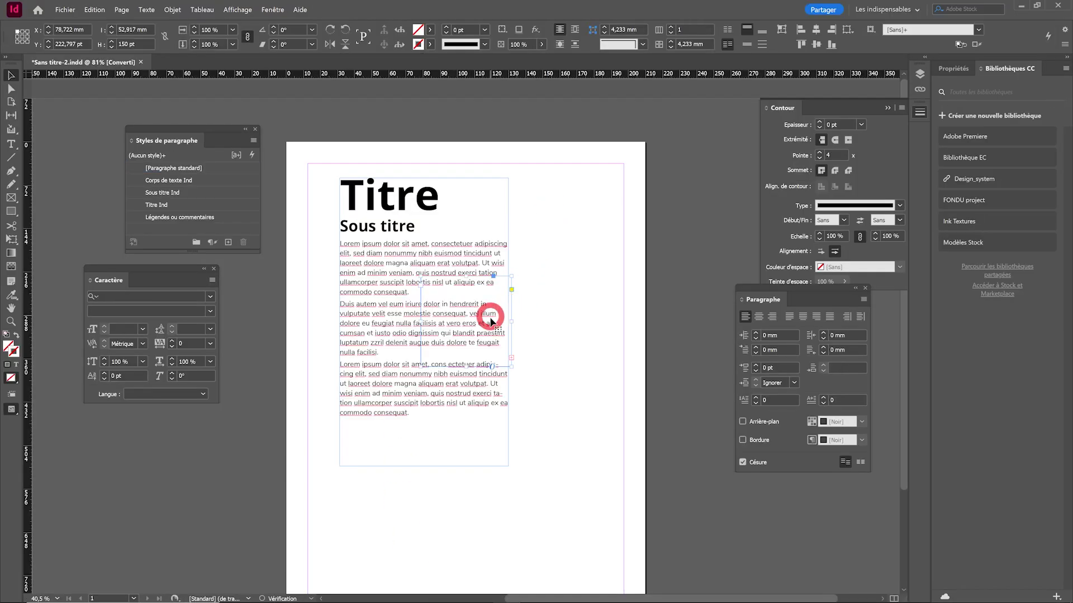
pyautogui.moveTo(511, 323); pyautogui.dragTo(626, 323)
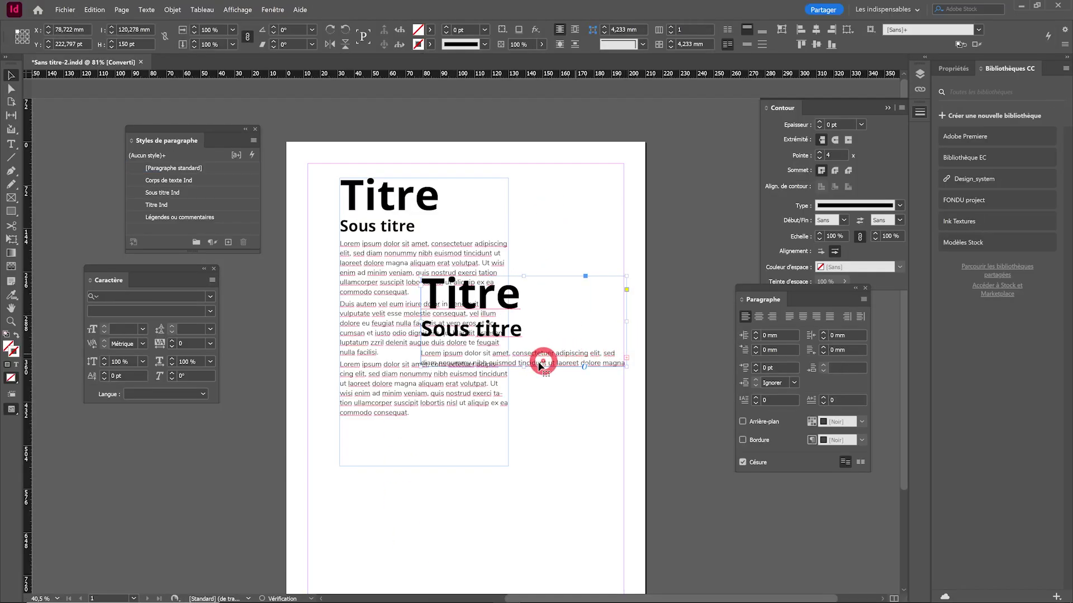
pyautogui.moveTo(524, 367); pyautogui.dragTo(549, 457)
pyautogui.moveTo(555, 372)
pyautogui.mouseDown()
pyautogui.moveTo(638, 311)
pyautogui.moveTo(650, 444)
pyautogui.mouseUp()
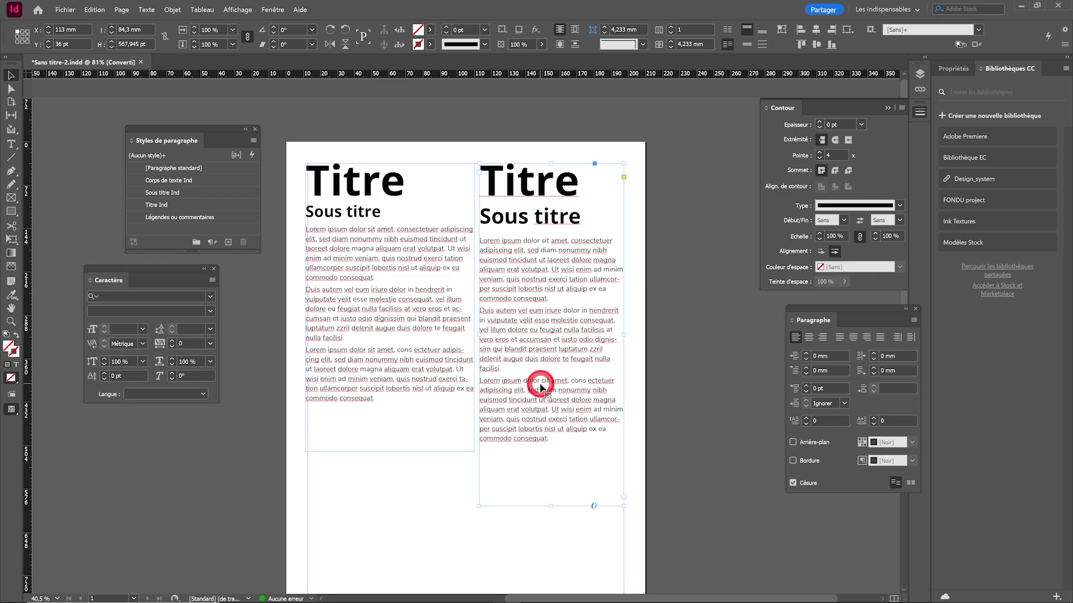
# Step: Apply the Corps de texte Ind paragraph style to the right column's body paragraphs
pyautogui.doubleClick(542, 387)
pyautogui.moveTo(501, 382); pyautogui.dragTo(545, 440)
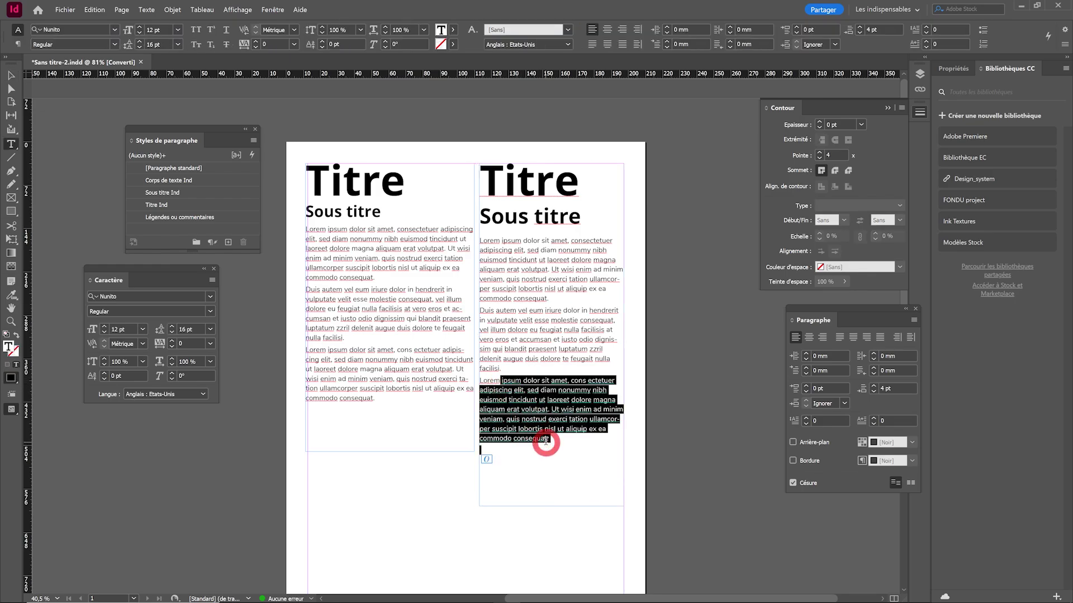
pyautogui.click(542, 342)
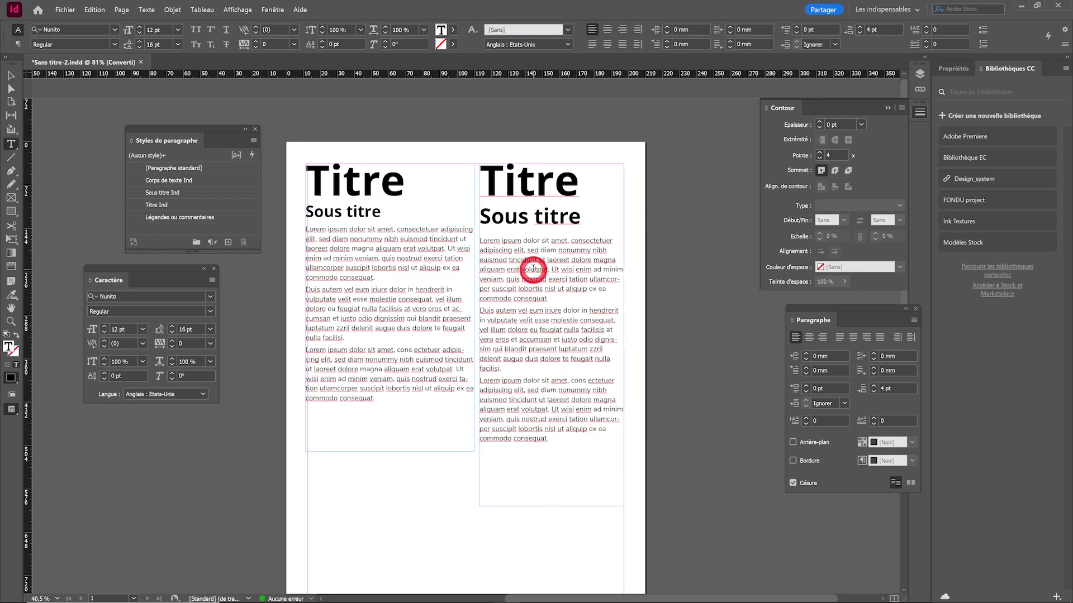
pyautogui.click(545, 334)
pyautogui.click(184, 179)
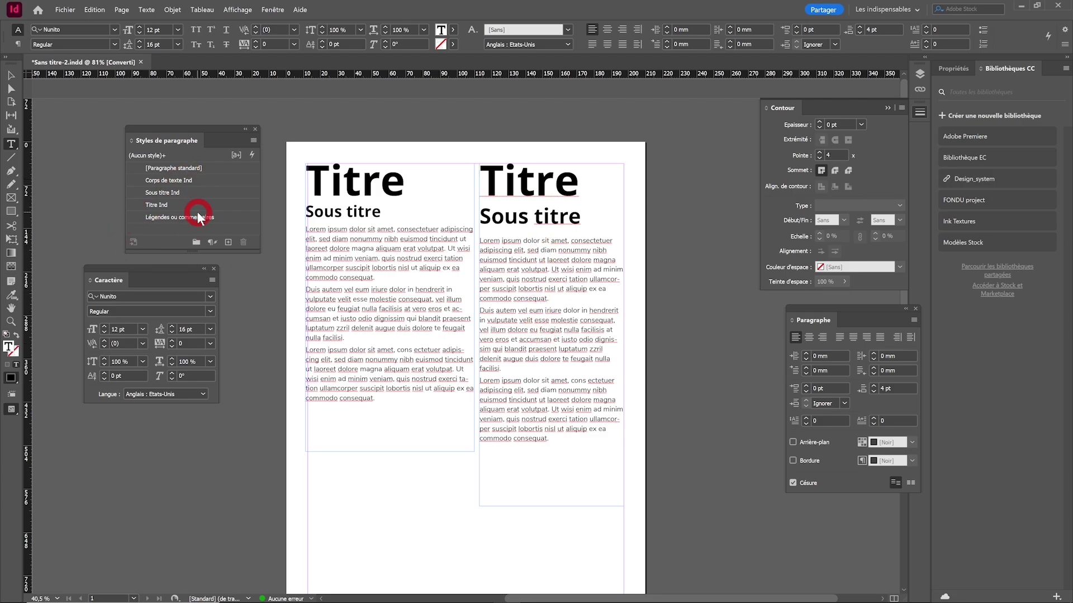
pyautogui.moveTo(206, 249); pyautogui.dragTo(200, 190)
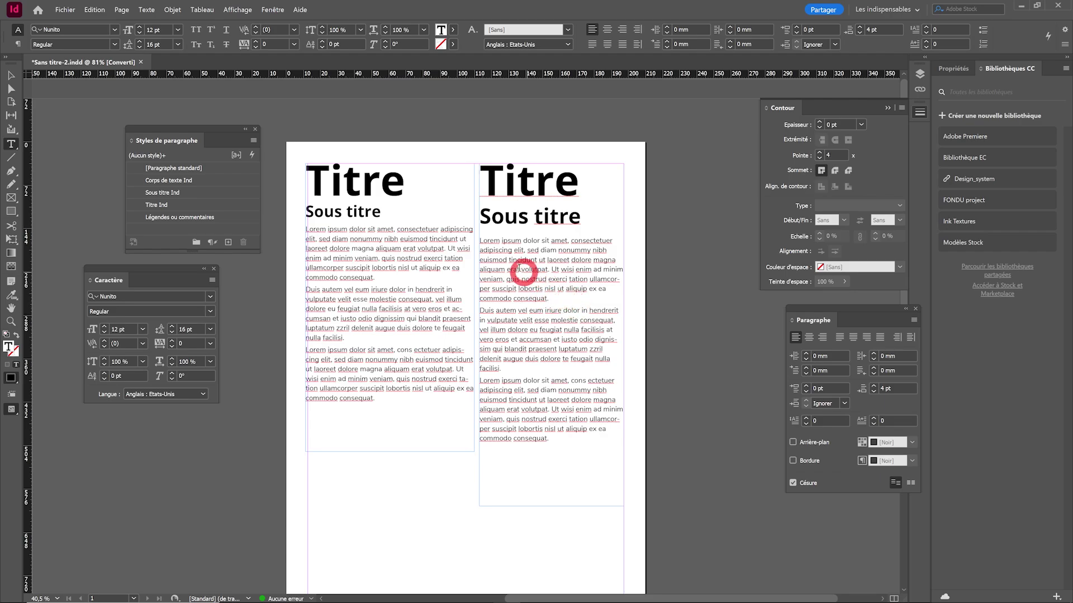
pyautogui.moveTo(481, 240); pyautogui.dragTo(551, 434)
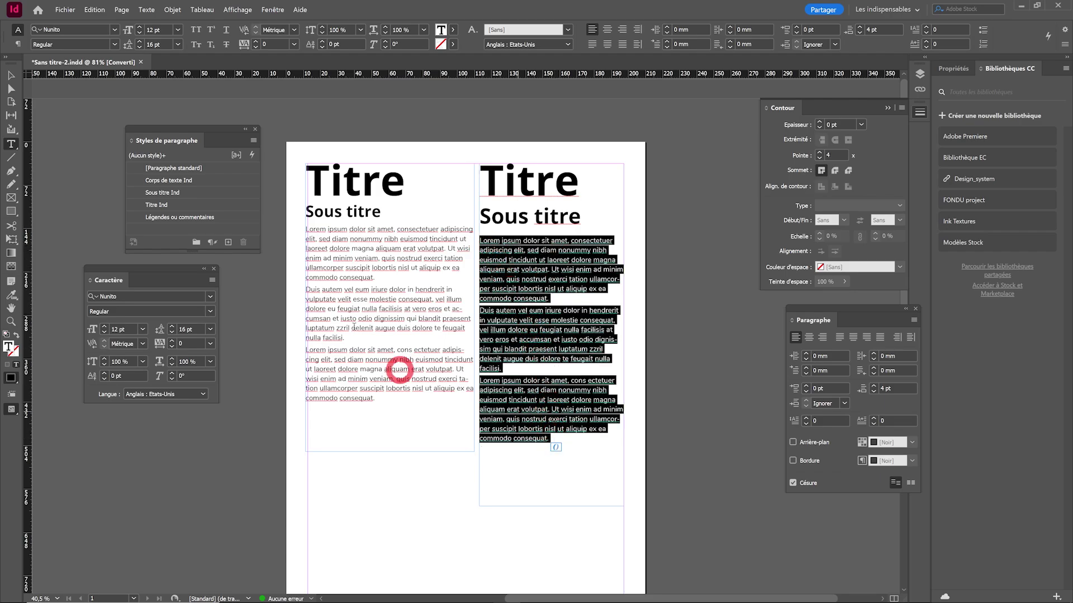
pyautogui.click(193, 180)
# Step: Try Corps de texte Ind on the right-column Titre, then undo to keep its heading style
pyautogui.click(578, 190)
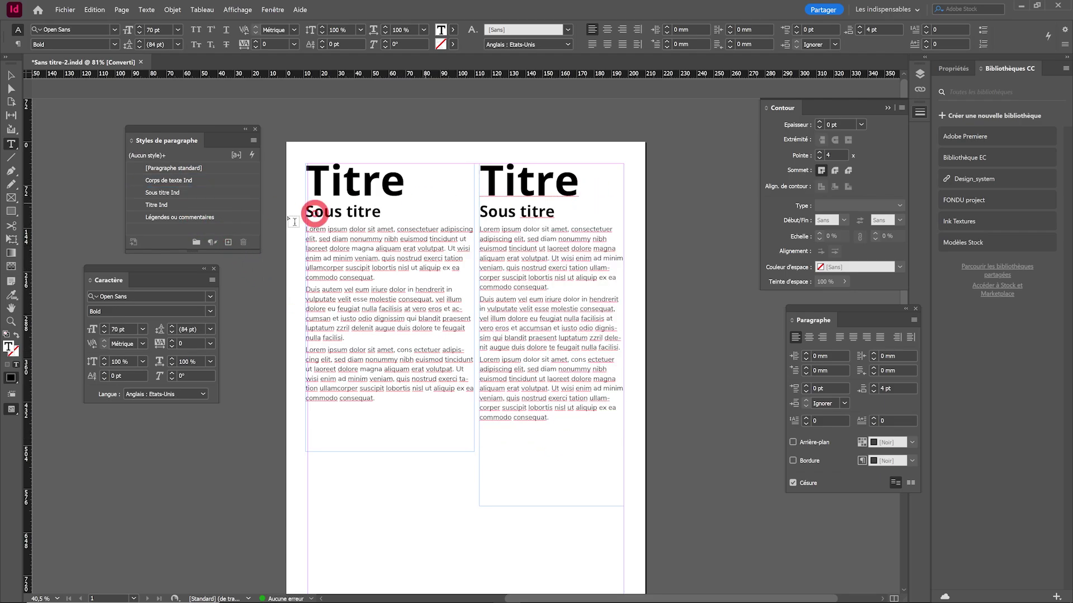
pyautogui.click(193, 180)
pyautogui.moveTo(513, 222)
pyautogui.mouseDown()
pyautogui.moveTo(532, 223)
pyautogui.moveTo(499, 214)
pyautogui.mouseUp()
pyautogui.click(212, 188)
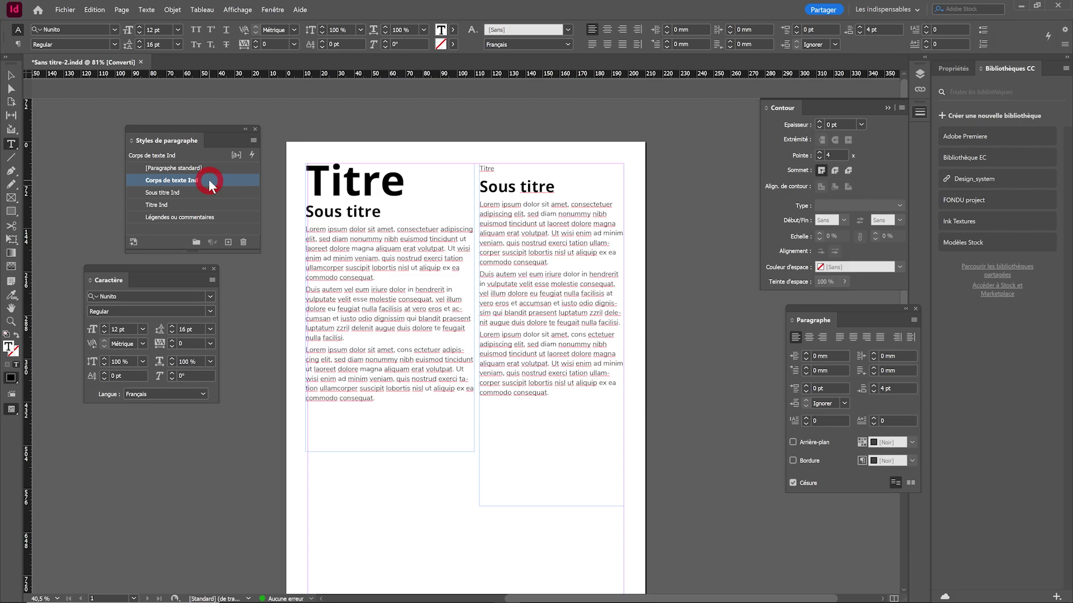
pyautogui.hotkey('ctrl', 'z')
# Step: Nudge the left text frame and move the original text block off the artboard
pyautogui.press('Escape')
pyautogui.click(381, 261)
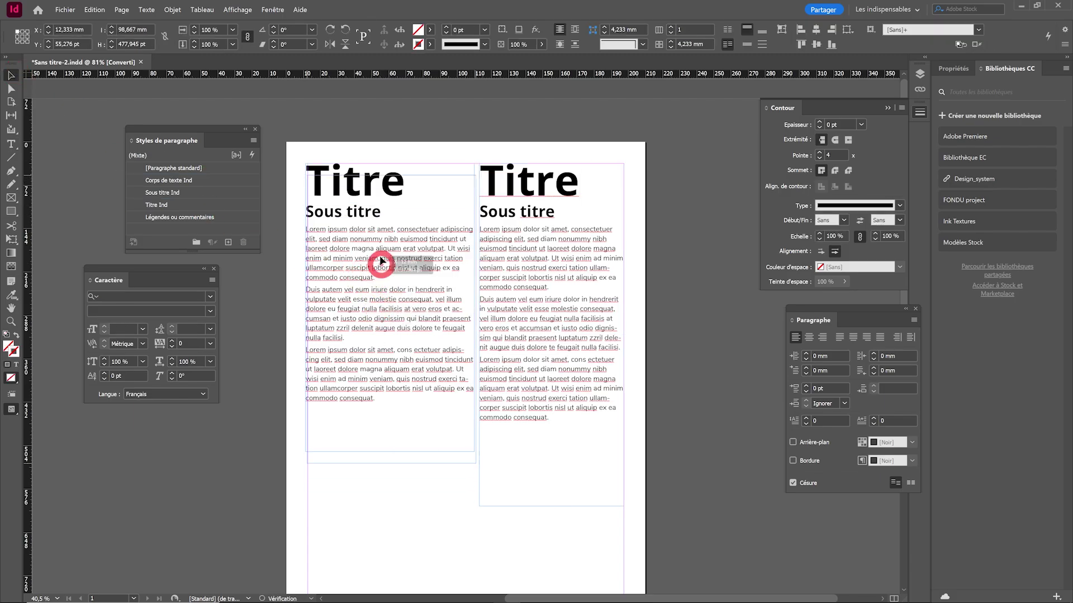
pyautogui.moveTo(382, 260); pyautogui.dragTo(382, 279)
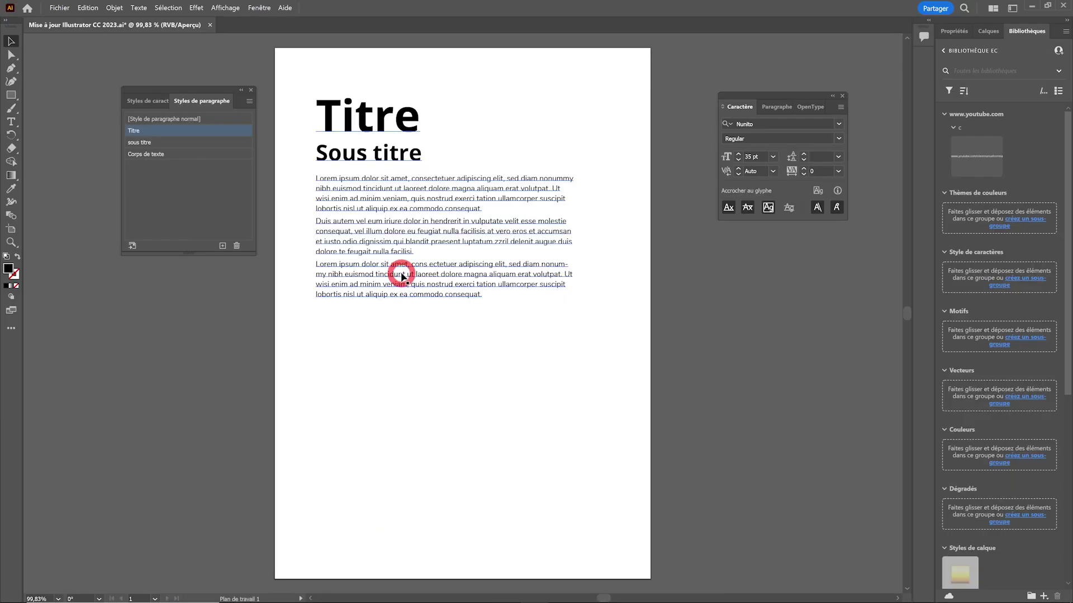
pyautogui.moveTo(400, 281)
pyautogui.mouseDown()
pyautogui.moveTo(541, 234)
pyautogui.moveTo(798, 417)
pyautogui.mouseUp()
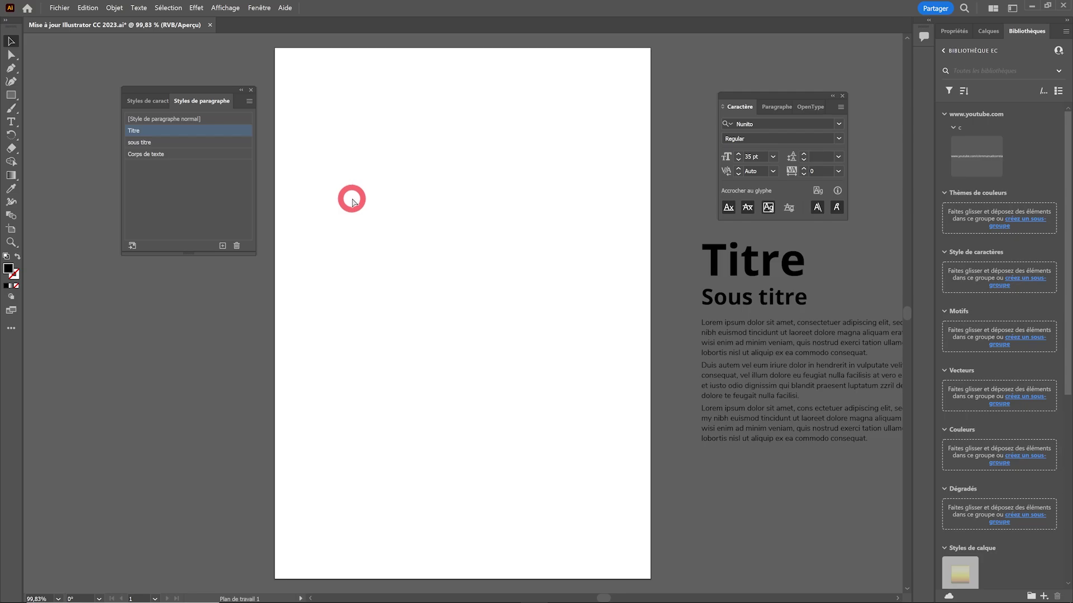
# Step: Paste the InDesign Titre, Sous titre and body text frame onto the artboard and position it
pyautogui.click(352, 201)
pyautogui.hotkey('ctrl', 'v')
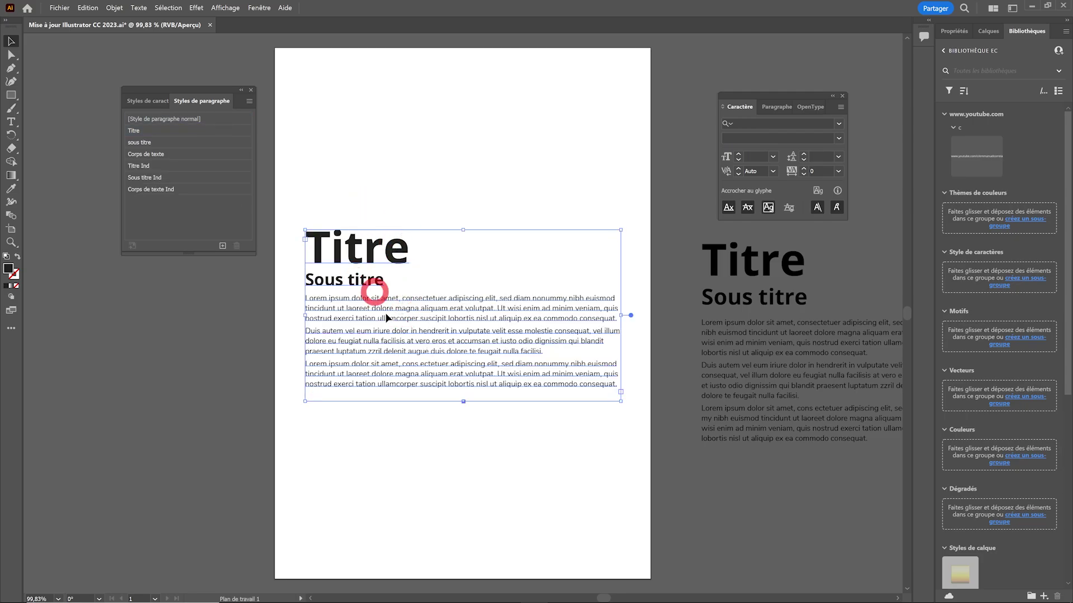
pyautogui.click(394, 321)
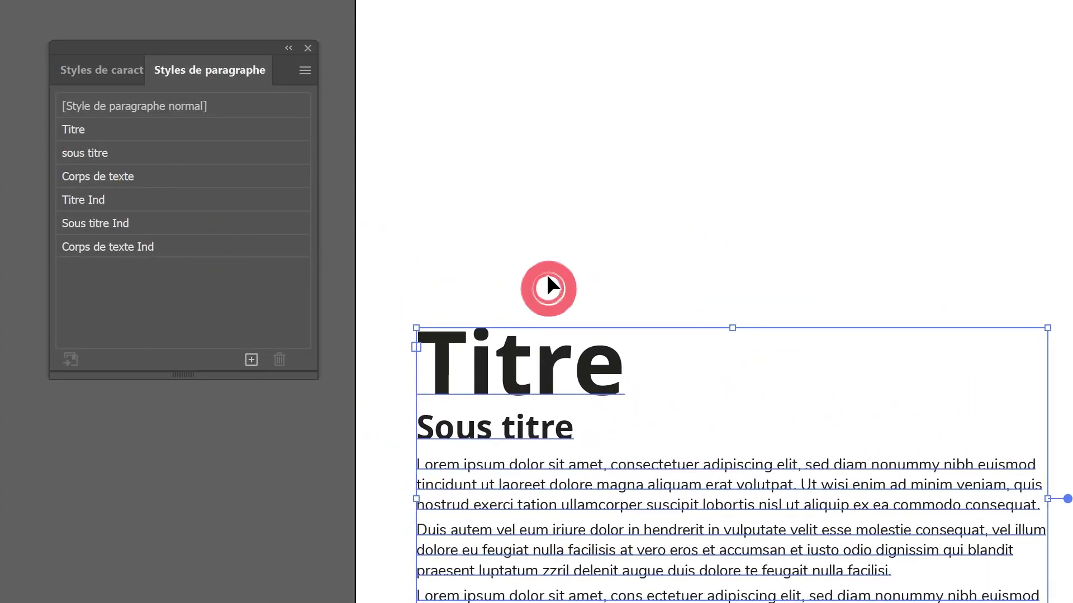
pyautogui.click(548, 284)
pyautogui.hotkey('ctrl', 'z')
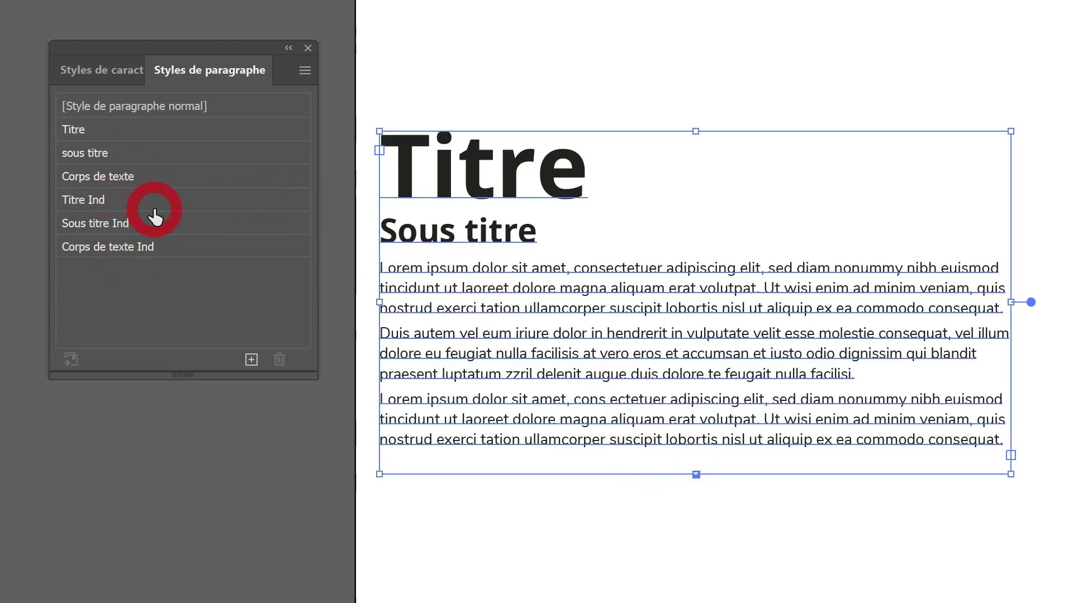
pyautogui.click(598, 579)
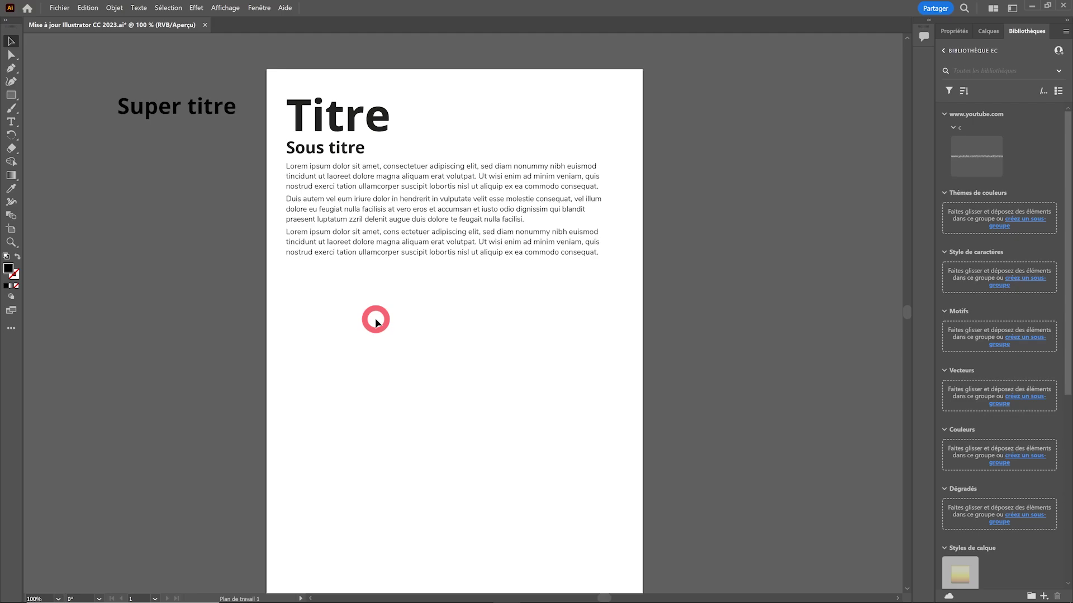
# Step: In Fichier > Importer, select Bananes, Cerises, Fraises, Pasteques and Pommes PNGs, excluding the .ai file
pyautogui.click(61, 9)
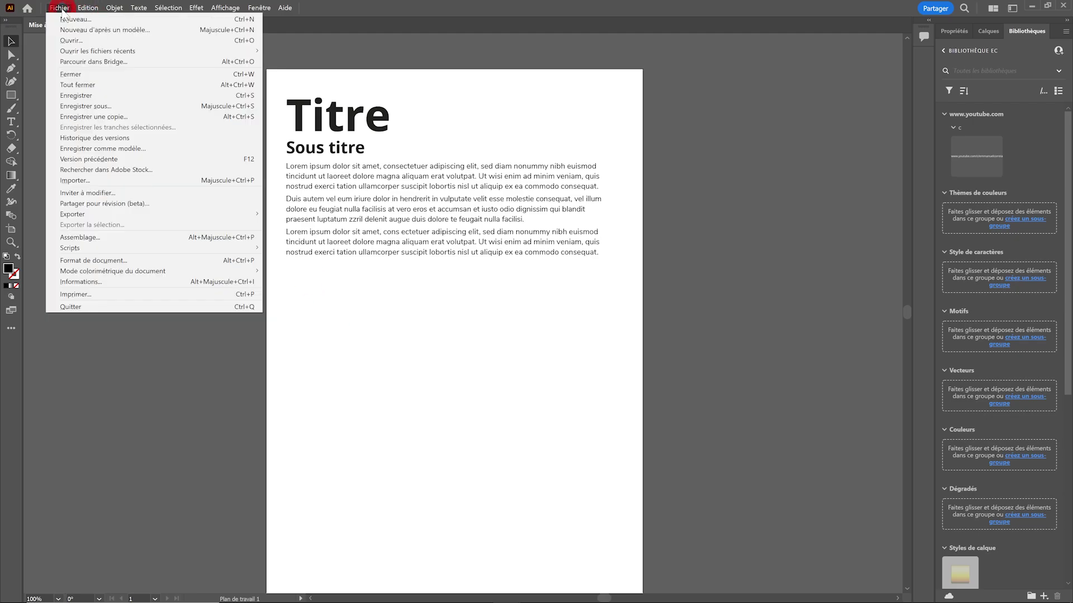
pyautogui.click(73, 180)
pyautogui.moveTo(96, 168); pyautogui.dragTo(438, 88)
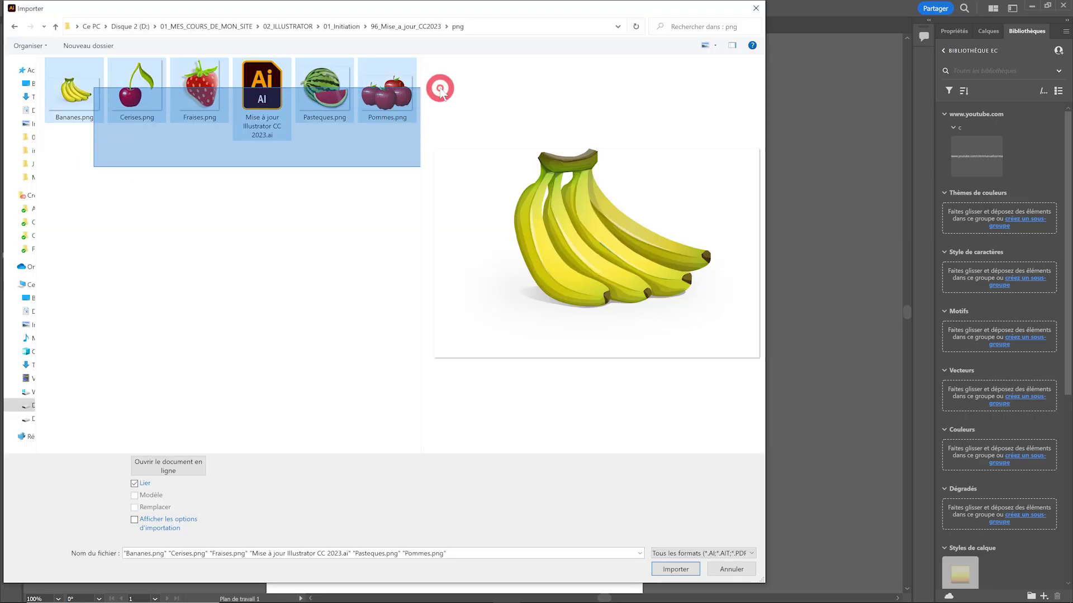
pyautogui.keyDown('ctrl'); pyautogui.click(261, 95); pyautogui.keyUp('ctrl')
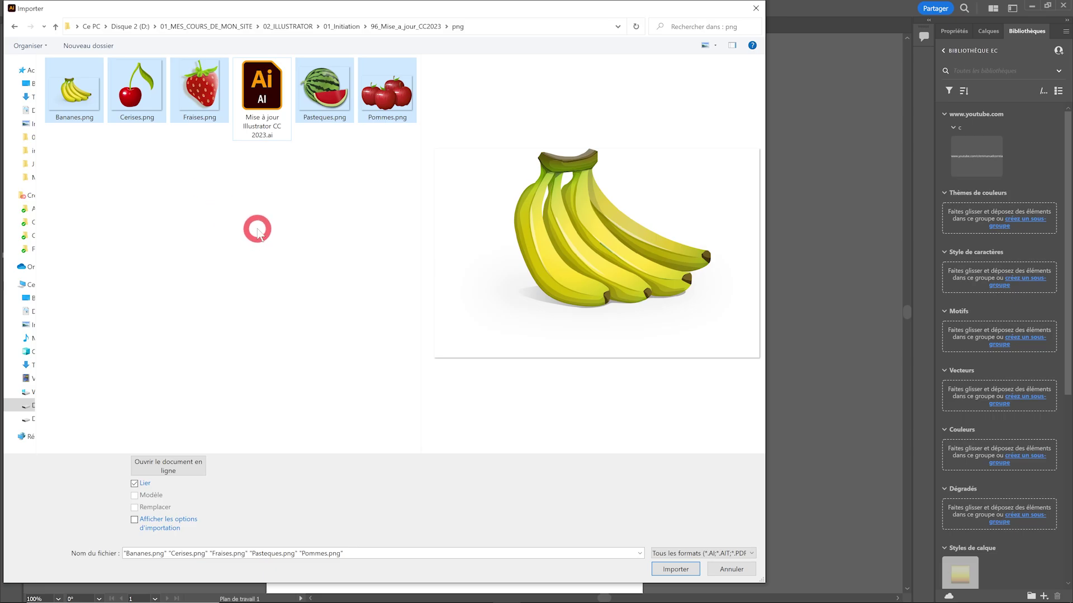
# Step: Import and place the banana, cherry, strawberry, watermelon and apples images on the page
pyautogui.click(675, 569)
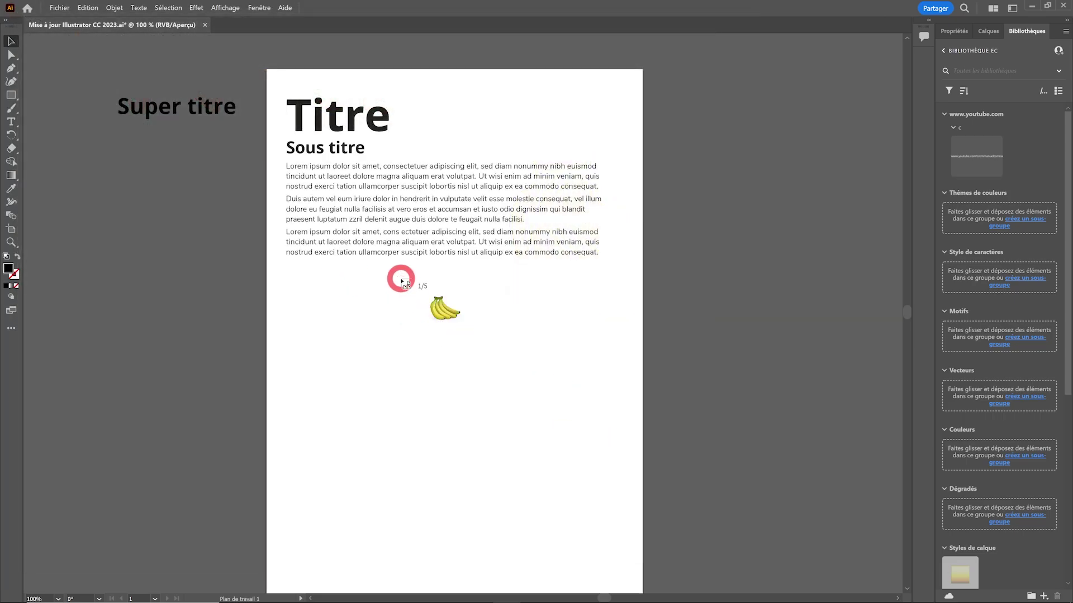
pyautogui.click(318, 288)
pyautogui.click(460, 287)
pyautogui.click(385, 365)
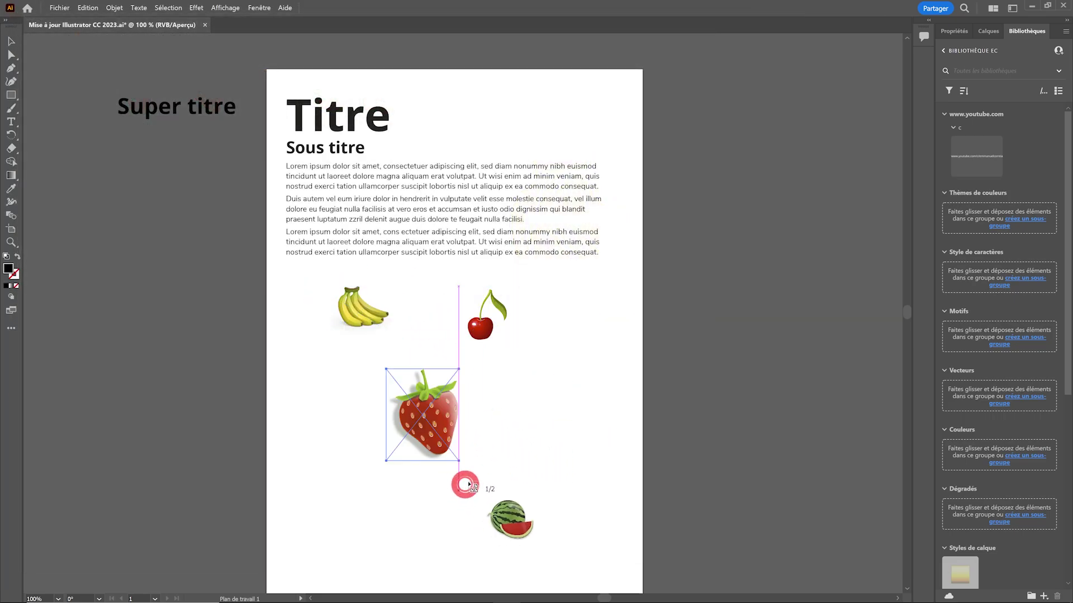
pyautogui.click(515, 384)
pyautogui.moveTo(311, 370); pyautogui.dragTo(383, 538)
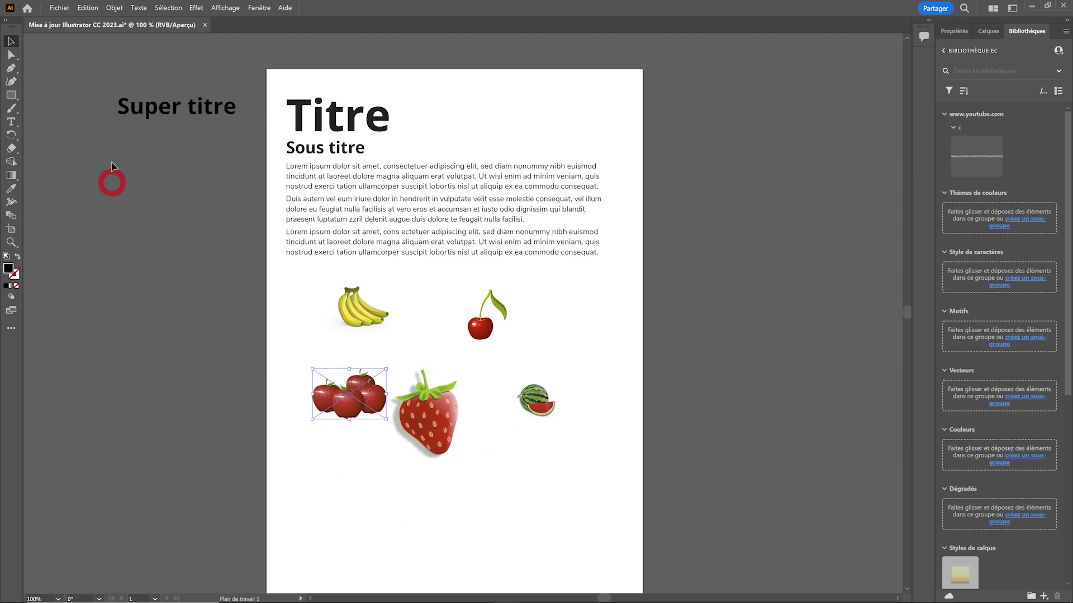
# Step: Arrange the five fruit images around the Titre heading near the top of the page
pyautogui.moveTo(358, 400); pyautogui.dragTo(500, 124)
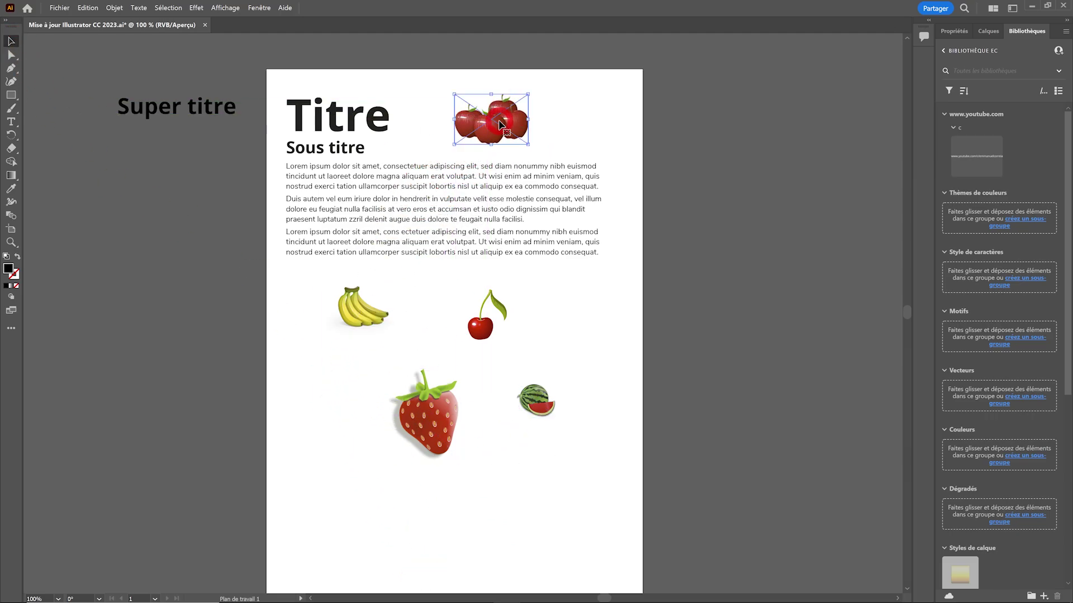
pyautogui.moveTo(483, 333); pyautogui.dragTo(552, 278)
pyautogui.moveTo(456, 291); pyautogui.dragTo(458, 284)
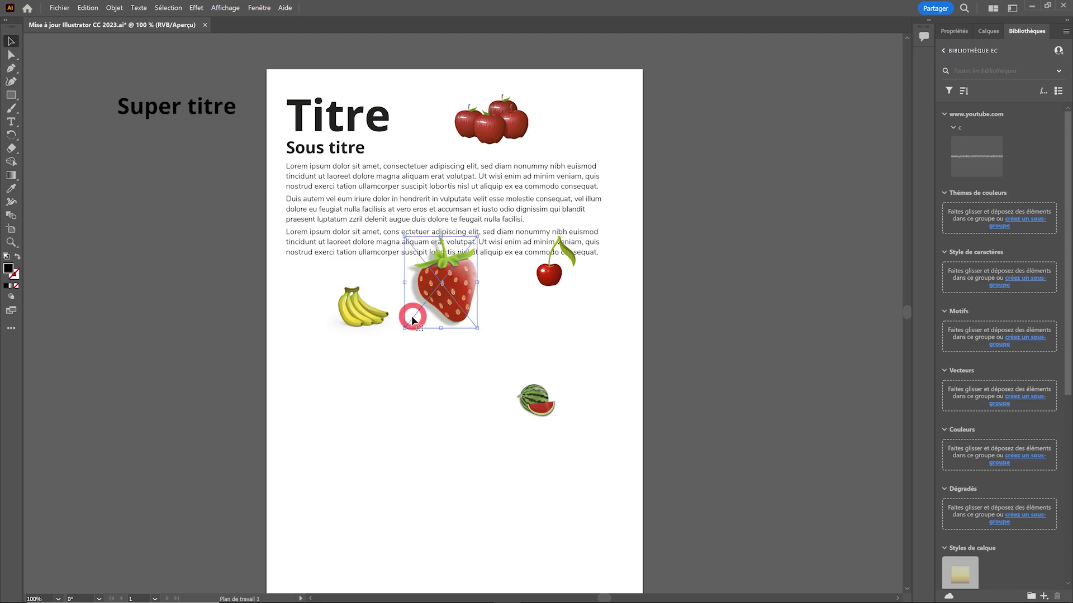
pyautogui.moveTo(370, 310); pyautogui.dragTo(337, 270)
pyautogui.moveTo(554, 408)
pyautogui.mouseDown()
pyautogui.moveTo(558, 215)
pyautogui.moveTo(589, 163)
pyautogui.mouseUp()
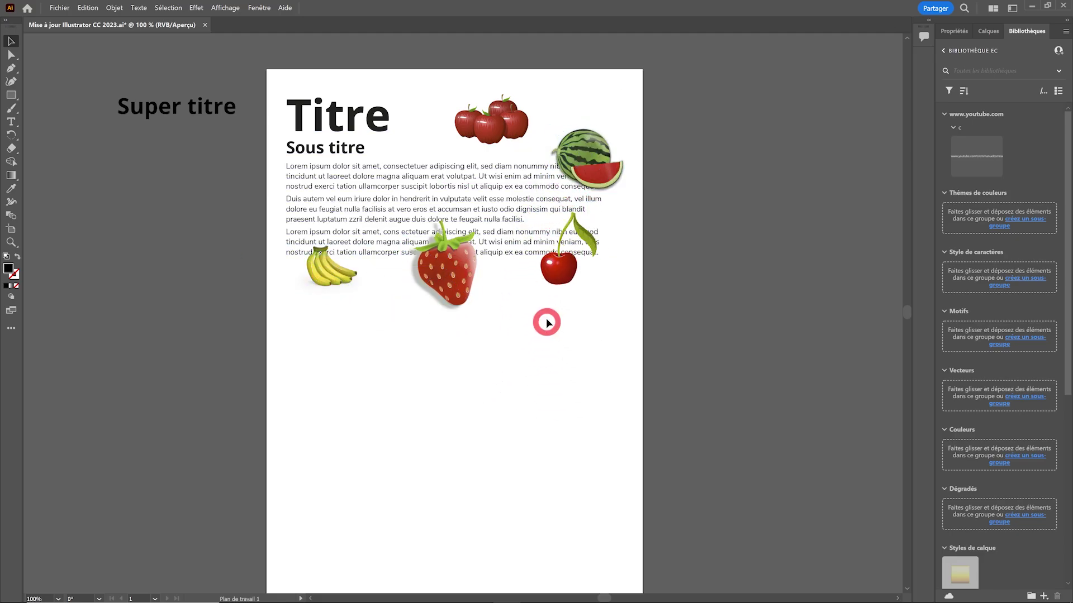
pyautogui.moveTo(546, 313); pyautogui.dragTo(549, 324)
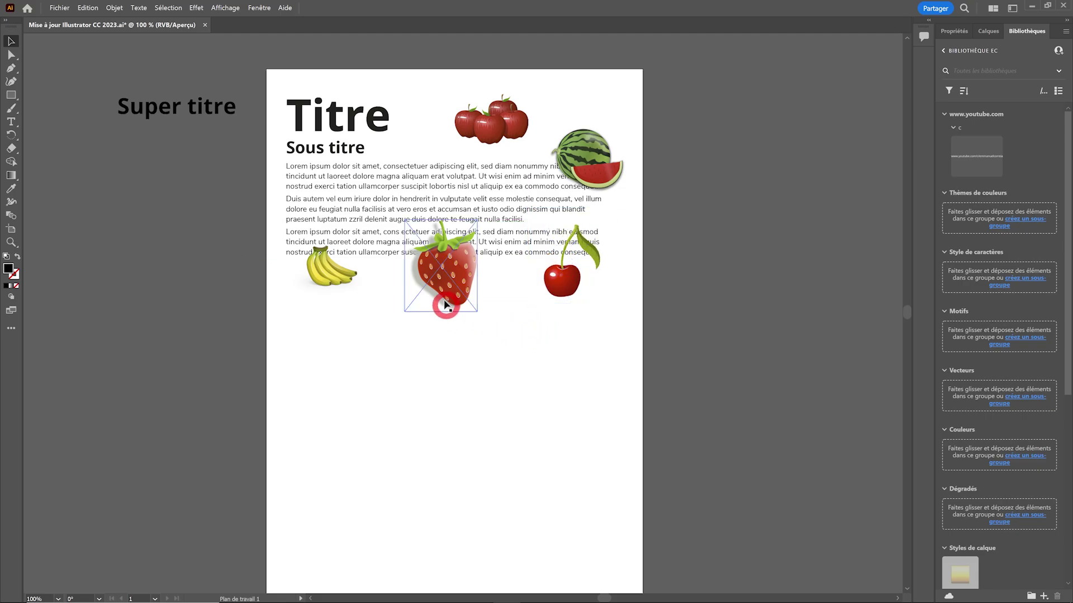
pyautogui.moveTo(443, 304); pyautogui.dragTo(453, 318)
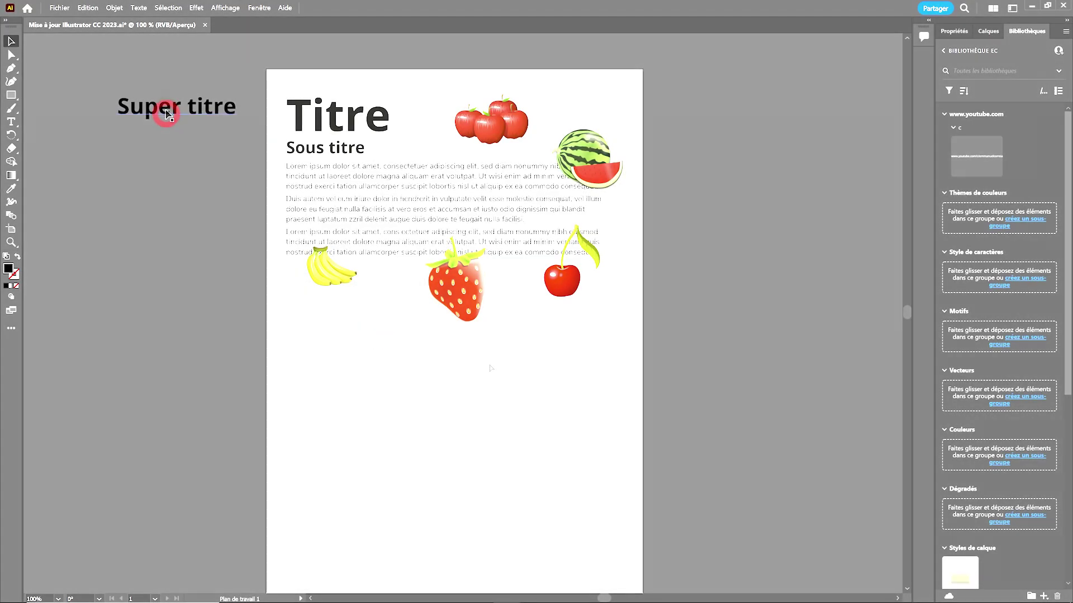
# Step: Move Super titre onto the page below the fruits and enlarge it across the page width
pyautogui.moveTo(168, 108)
pyautogui.mouseDown()
pyautogui.moveTo(477, 413)
pyautogui.moveTo(467, 412)
pyautogui.moveTo(603, 466)
pyautogui.moveTo(621, 463)
pyautogui.mouseUp()
pyautogui.moveTo(388, 388); pyautogui.dragTo(447, 426)
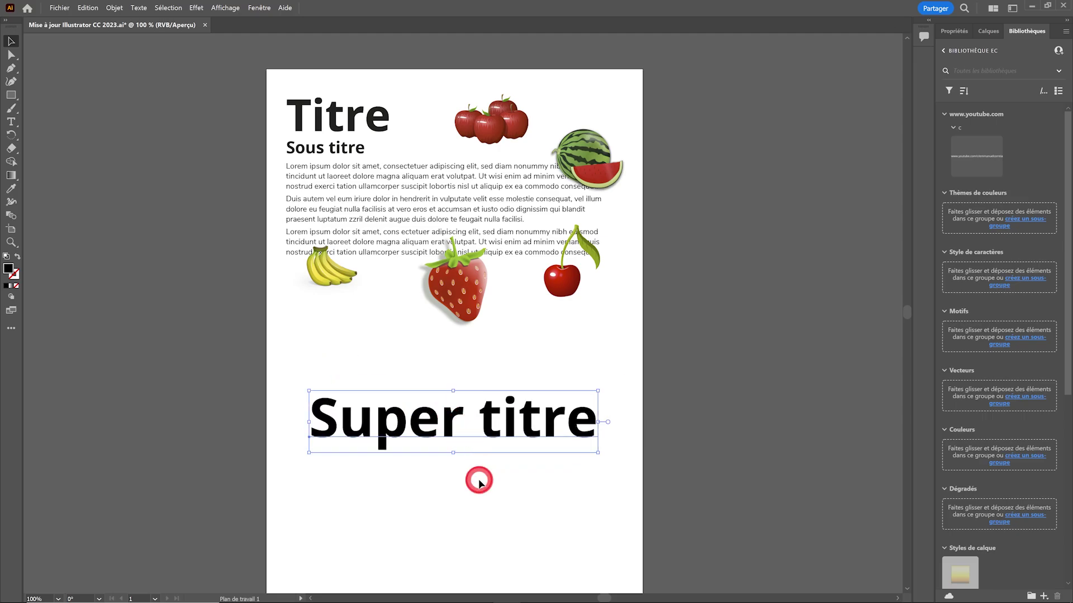
pyautogui.click(476, 479)
pyautogui.click(435, 416)
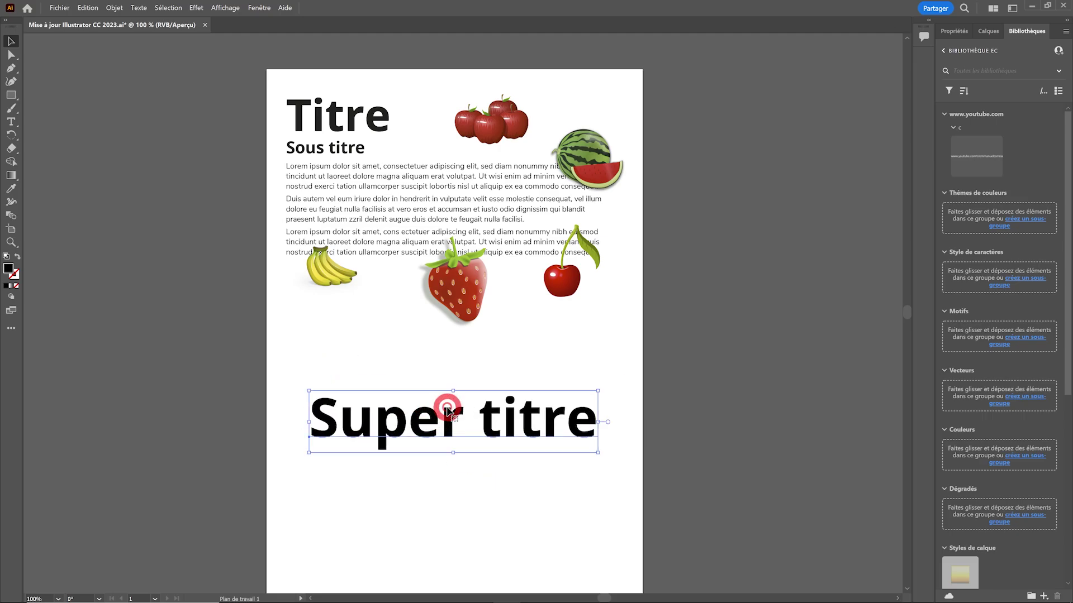
pyautogui.click(285, 9)
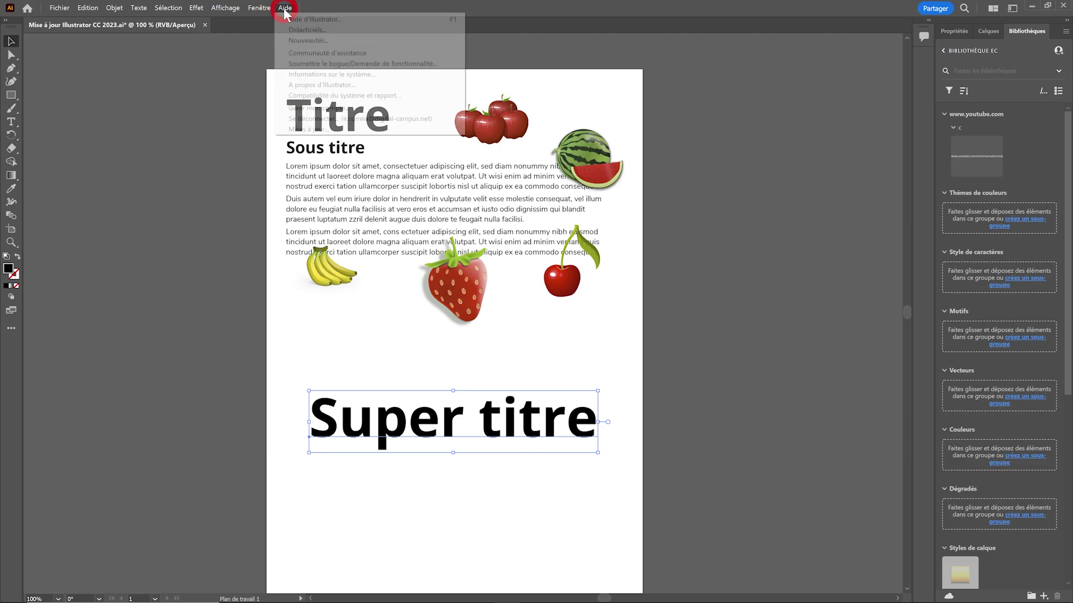
# Step: Apply the Texte Néon quick action to Super titre and shift it left
pyautogui.click(453, 22)
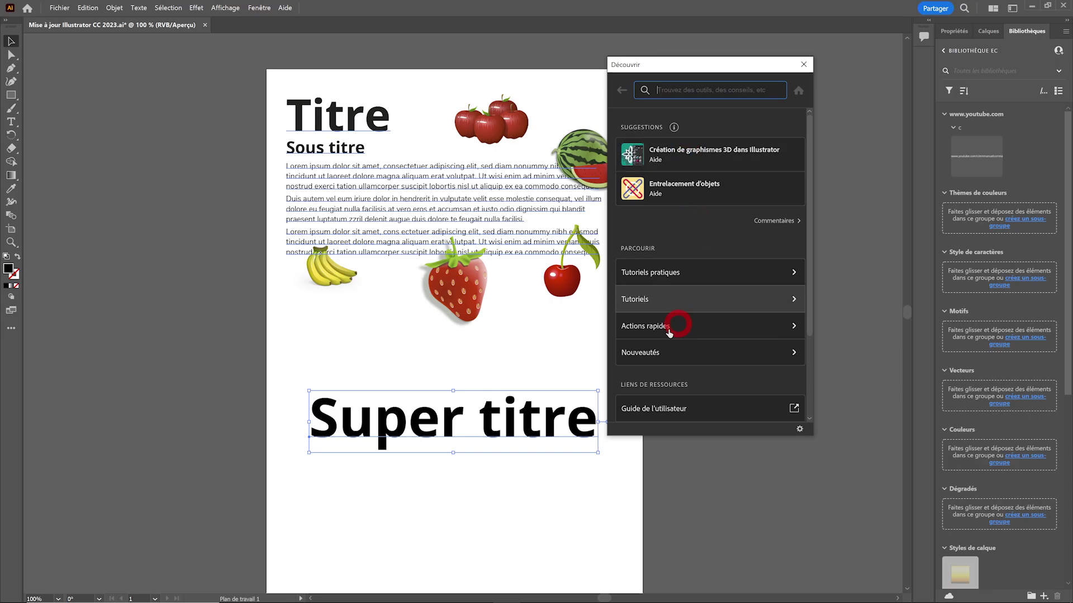
pyautogui.click(691, 334)
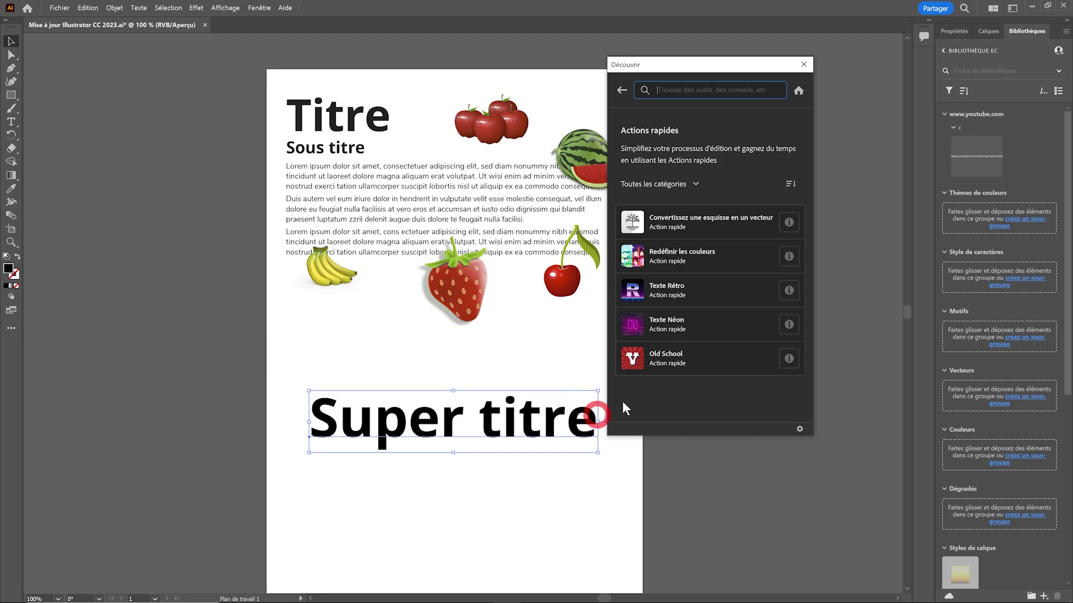
pyautogui.click(691, 329)
pyautogui.moveTo(502, 411); pyautogui.dragTo(417, 411)
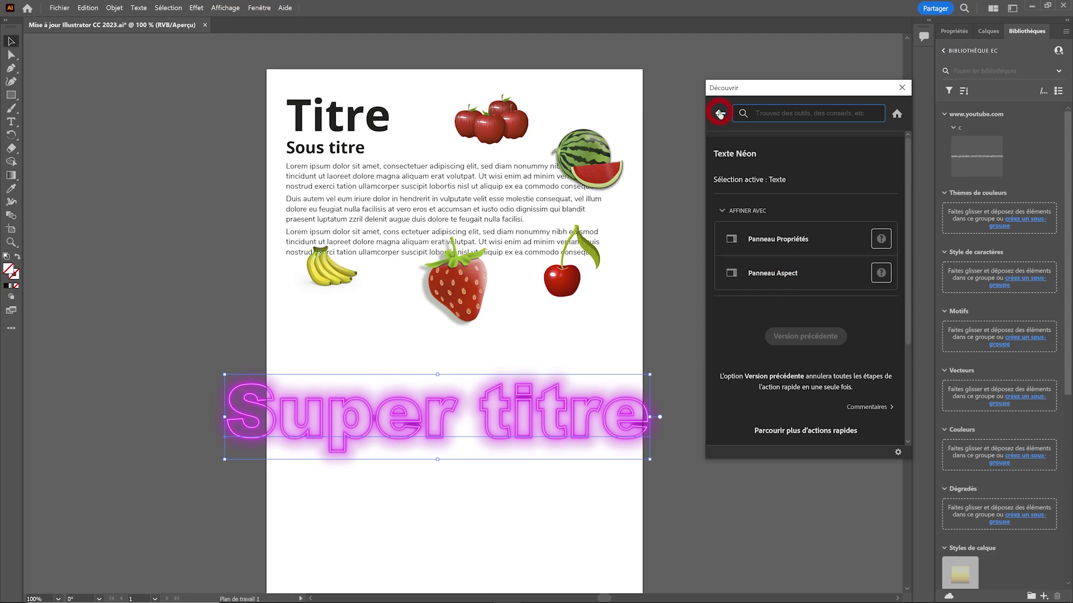
# Step: Apply the Texte Rétro quick action to Super titre instead
pyautogui.click(719, 114)
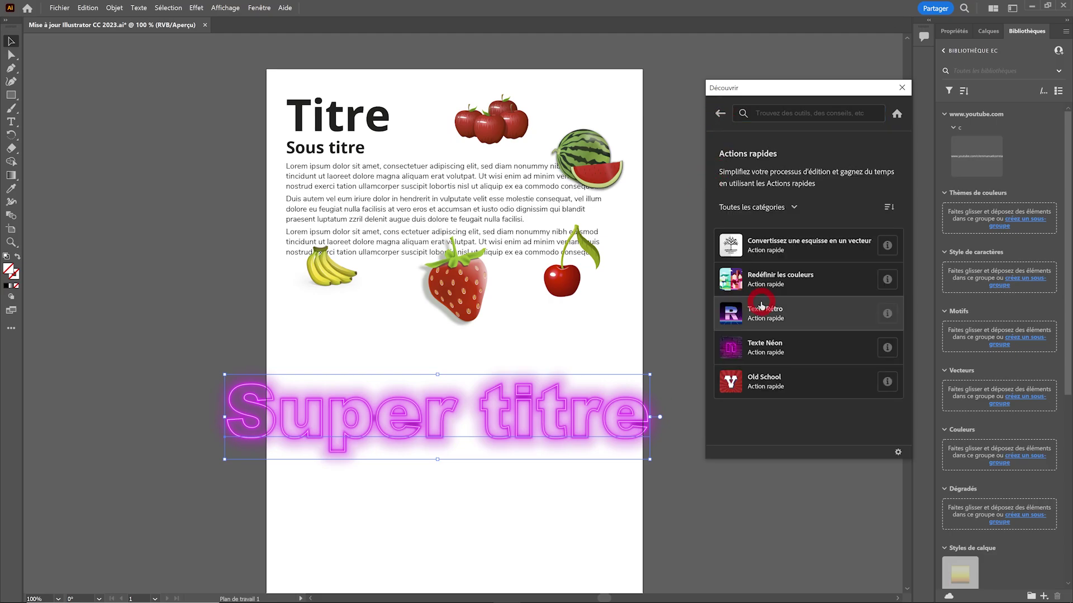
pyautogui.click(766, 310)
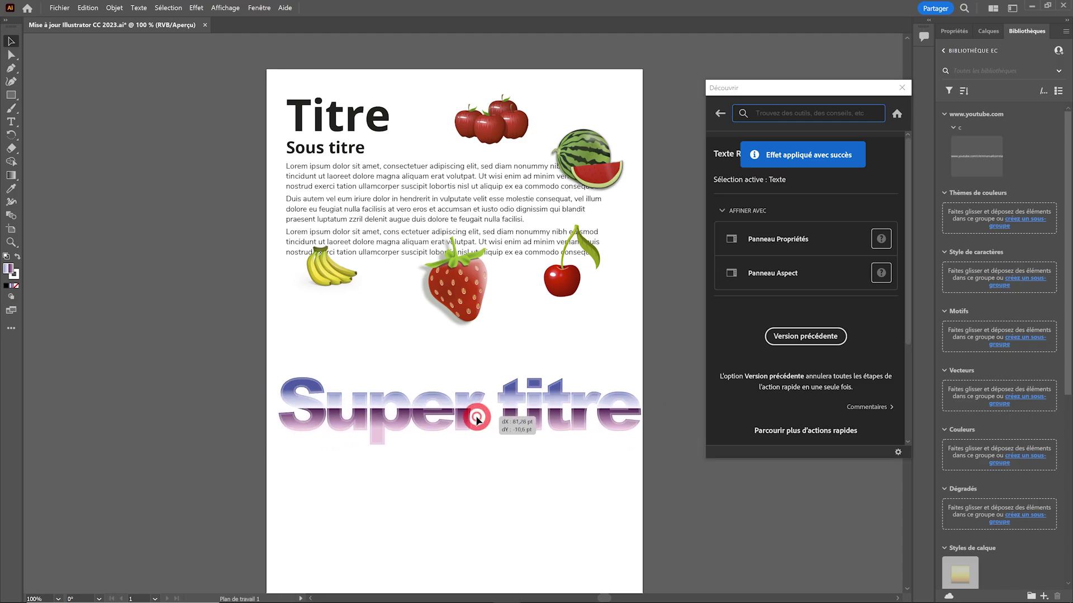
pyautogui.click(494, 506)
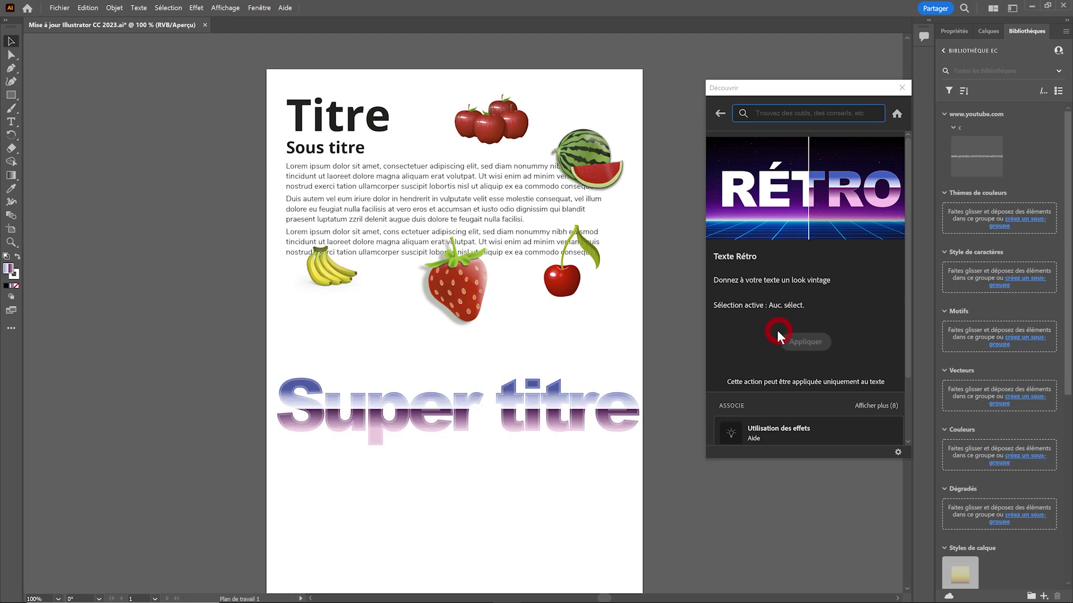
pyautogui.scroll(-3, 774, 333)
pyautogui.scroll(3, 775, 336)
# Step: Apply the Old School quick action to Super titre and move the Discover panel aside
pyautogui.click(716, 115)
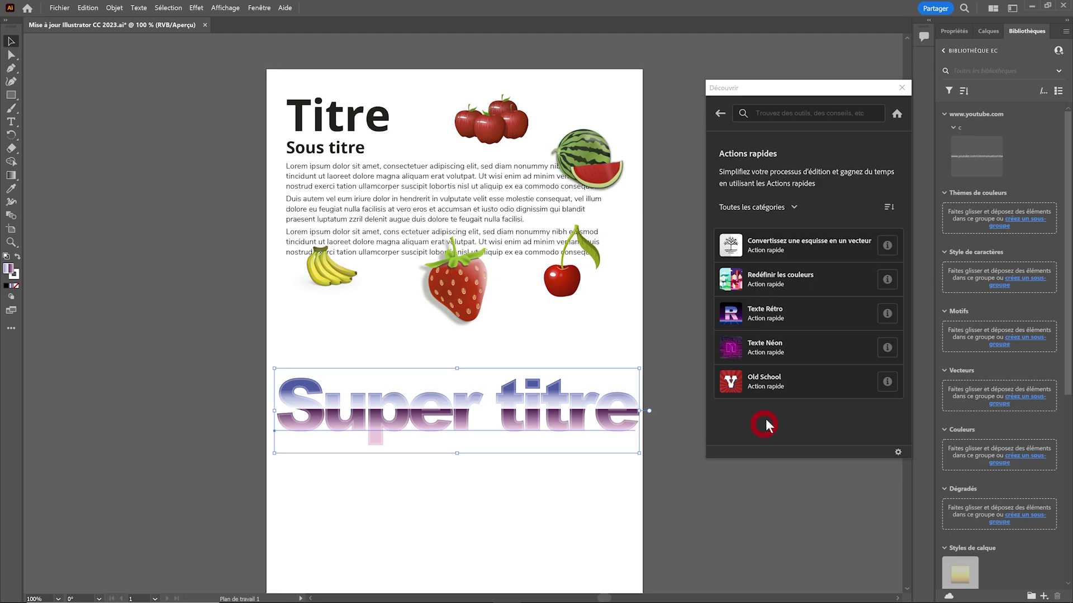
pyautogui.click(762, 380)
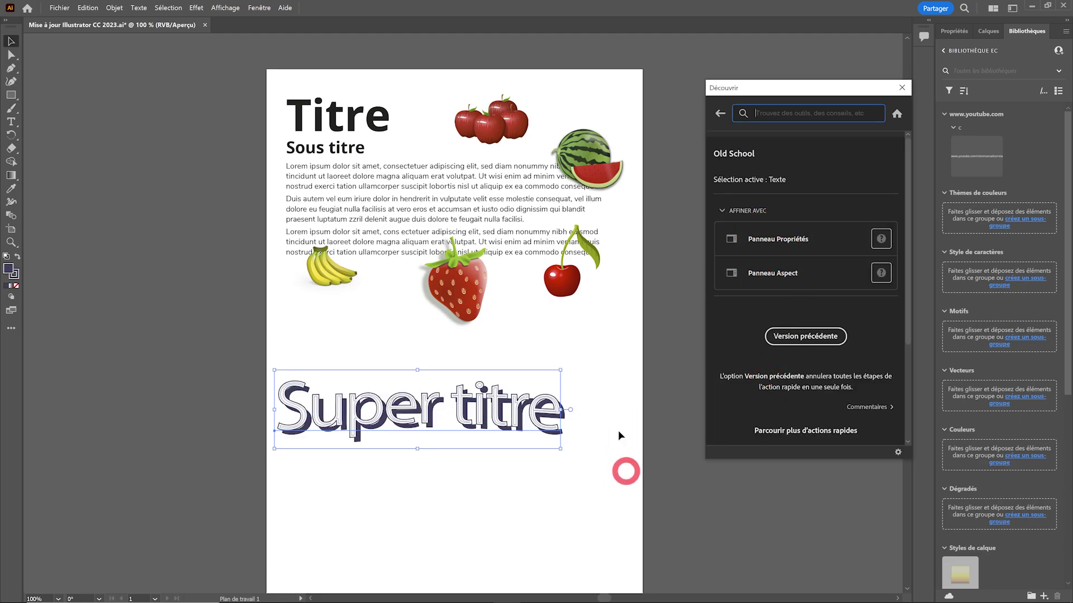
pyautogui.click(954, 31)
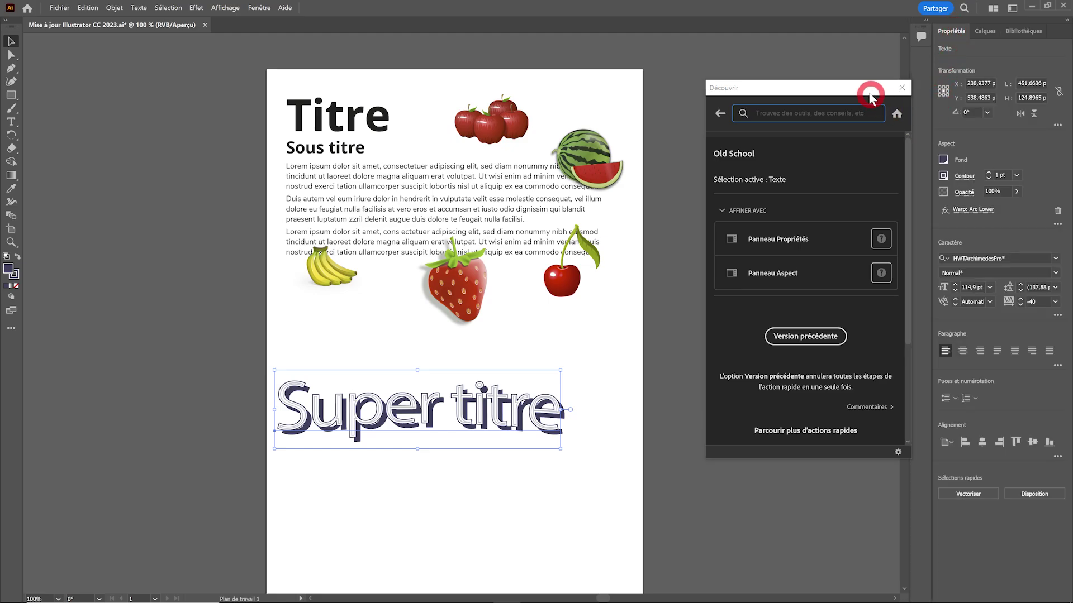
pyautogui.moveTo(866, 87); pyautogui.dragTo(837, 71)
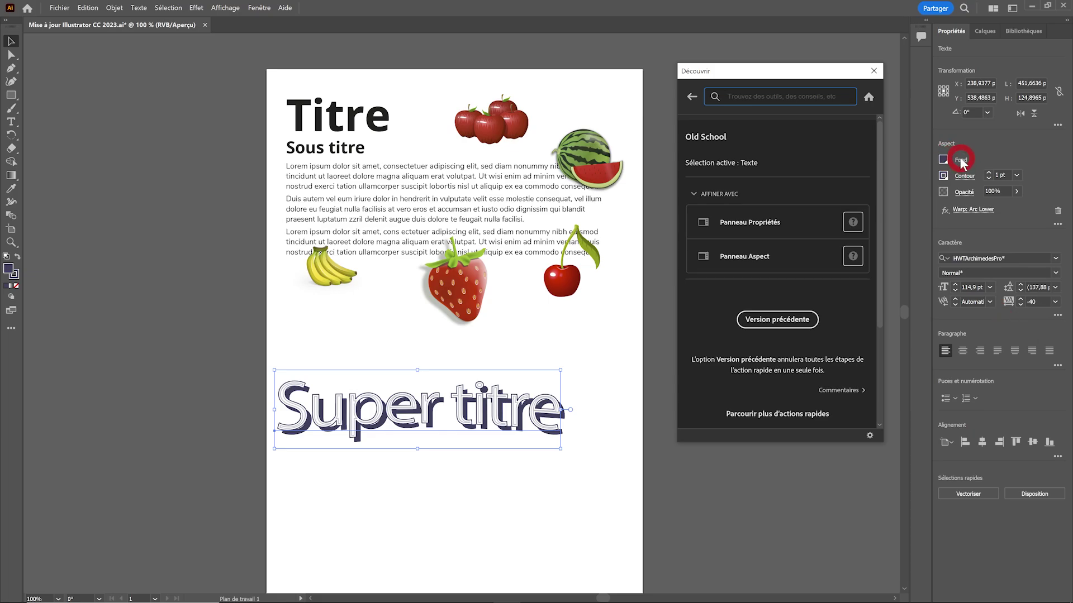
# Step: Switch to tuture.ai and position the 3D et matières panel beside the toy car
pyautogui.click(973, 183)
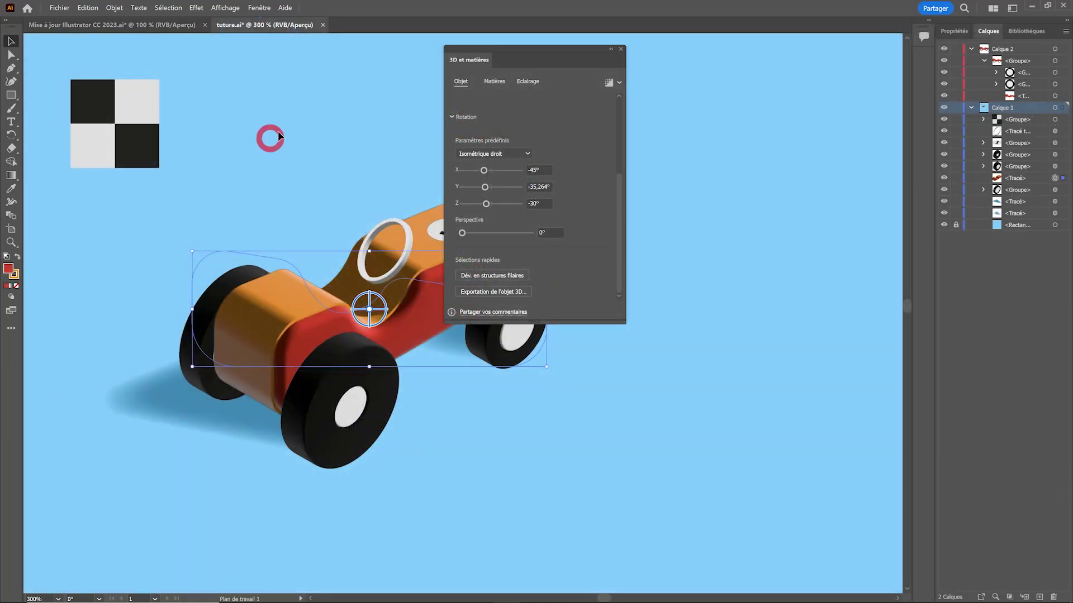
pyautogui.moveTo(582, 59); pyautogui.dragTo(601, 50)
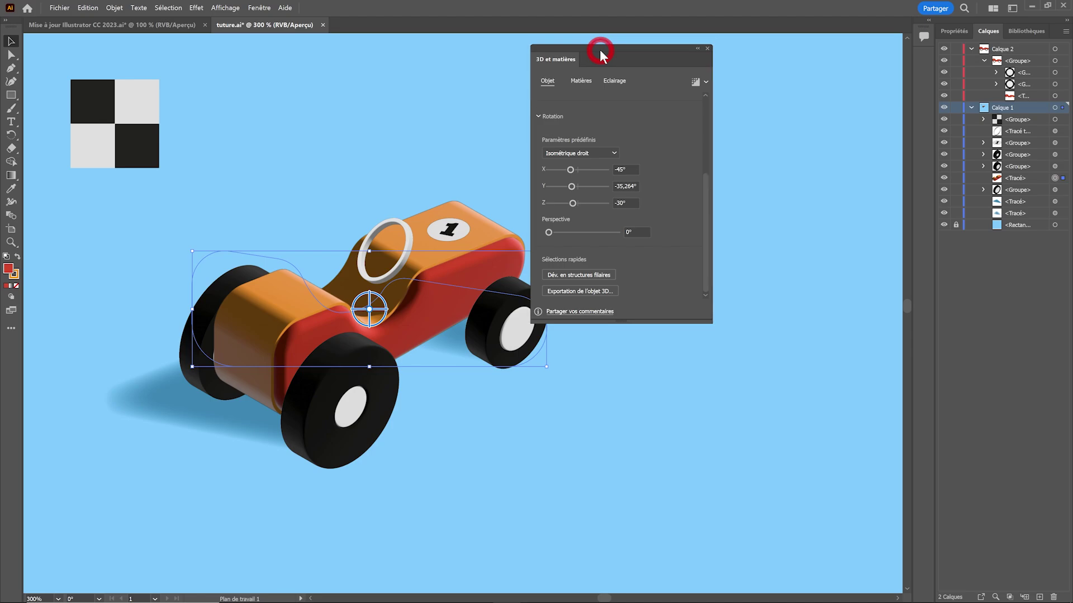
pyautogui.moveTo(599, 49); pyautogui.dragTo(599, 46)
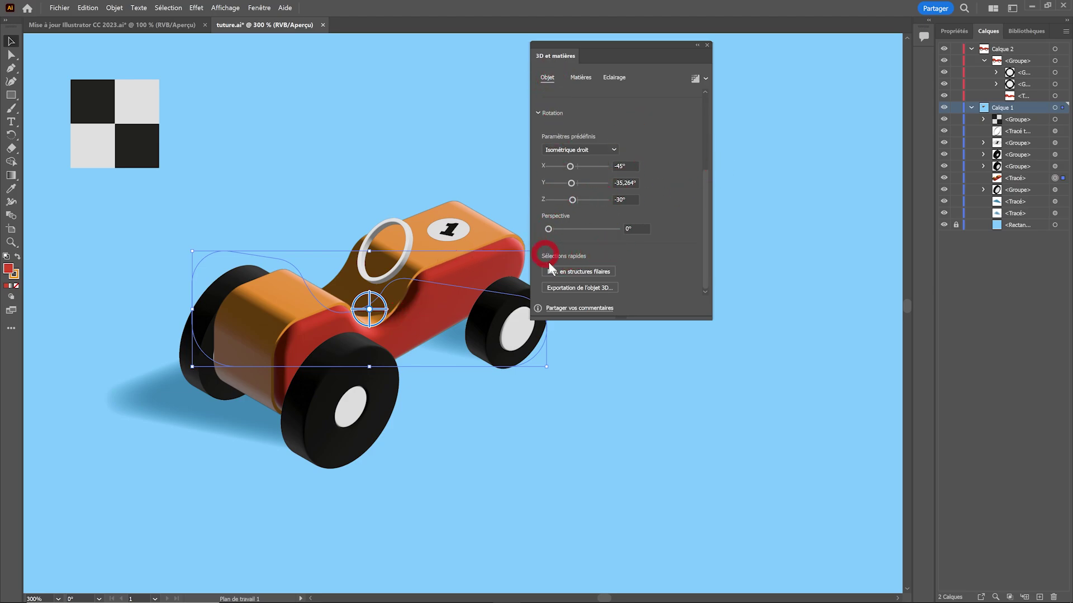
# Step: Check the 3D car's export format list, then view the document sharing options
pyautogui.click(580, 287)
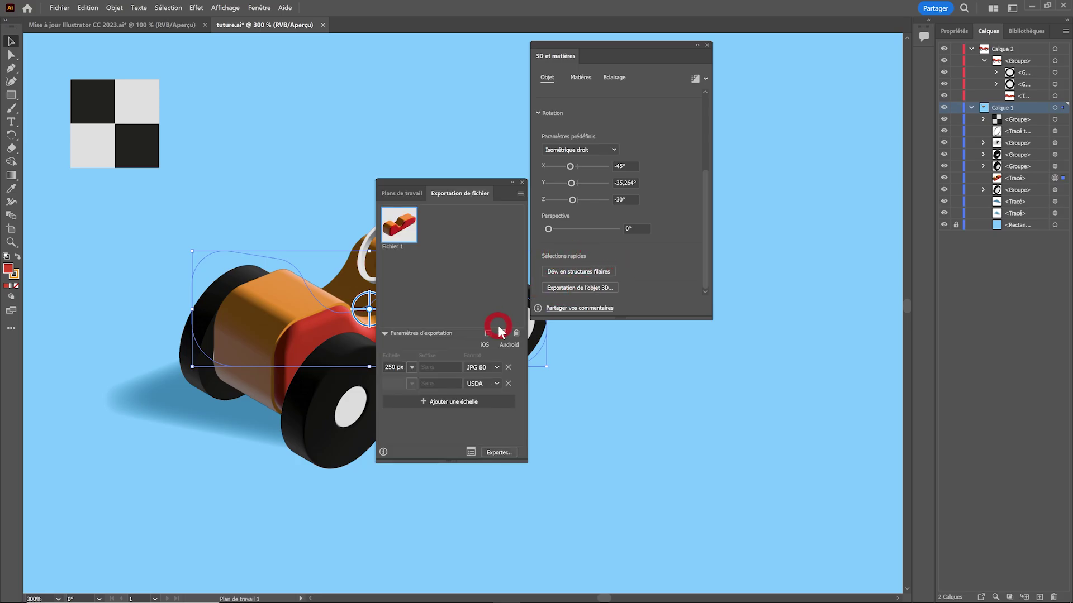
pyautogui.click(496, 384)
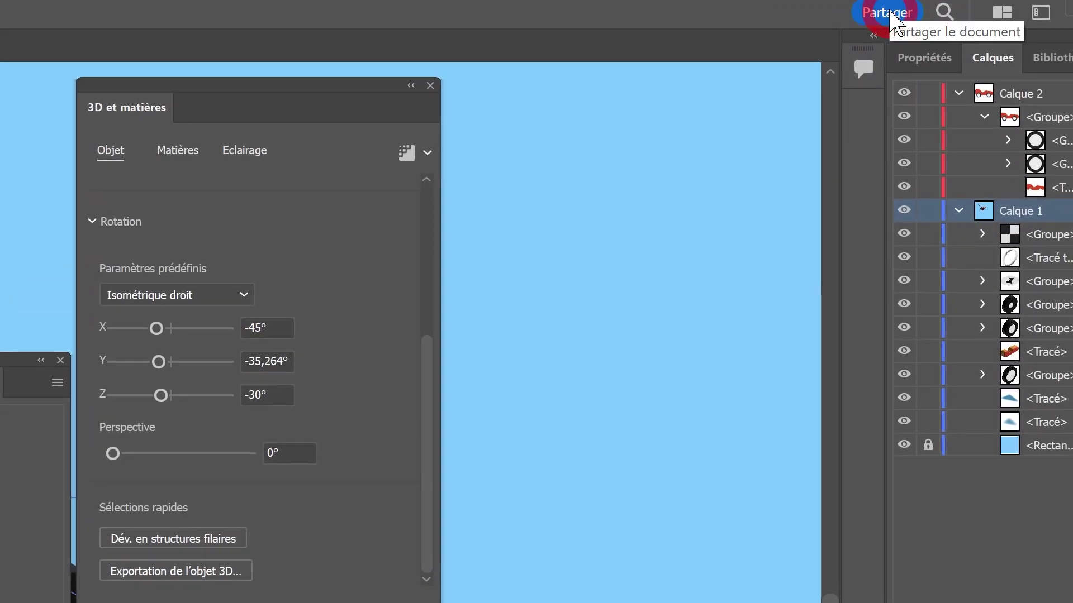
pyautogui.click(910, 14)
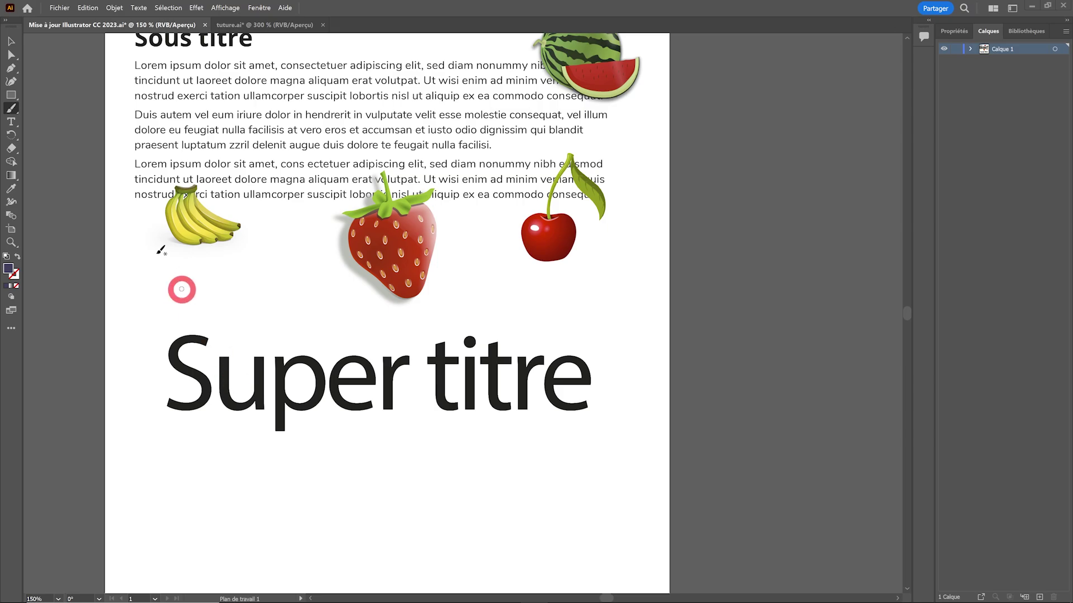
# Step: Select Super titre, pick the Paintbrush tool and set the colour to dark blue
pyautogui.click(11, 41)
pyautogui.moveTo(319, 368); pyautogui.dragTo(324, 375)
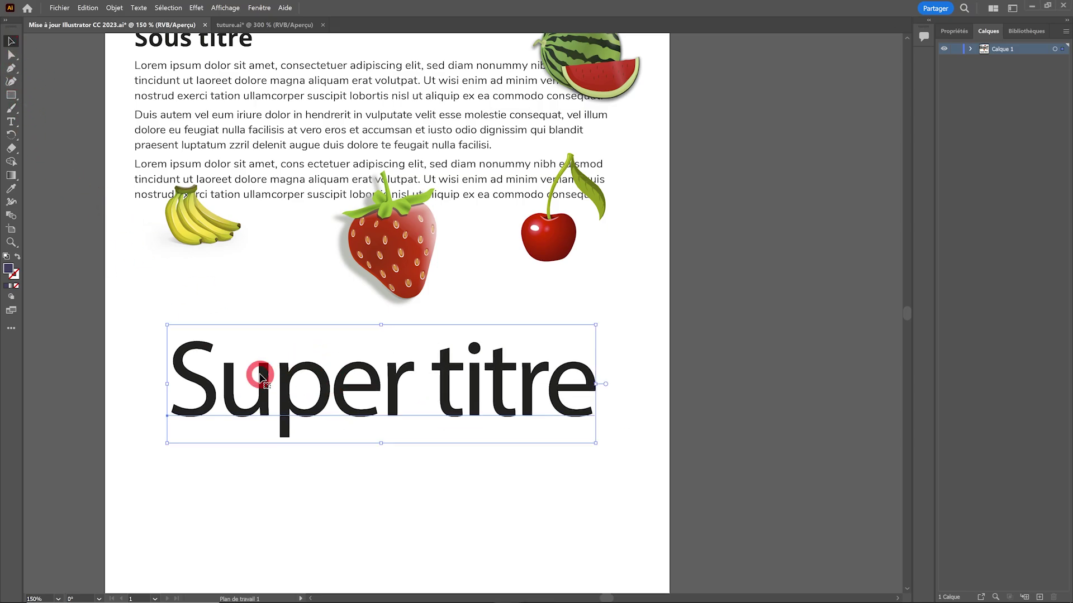
pyautogui.click(11, 108)
pyautogui.click(50, 110)
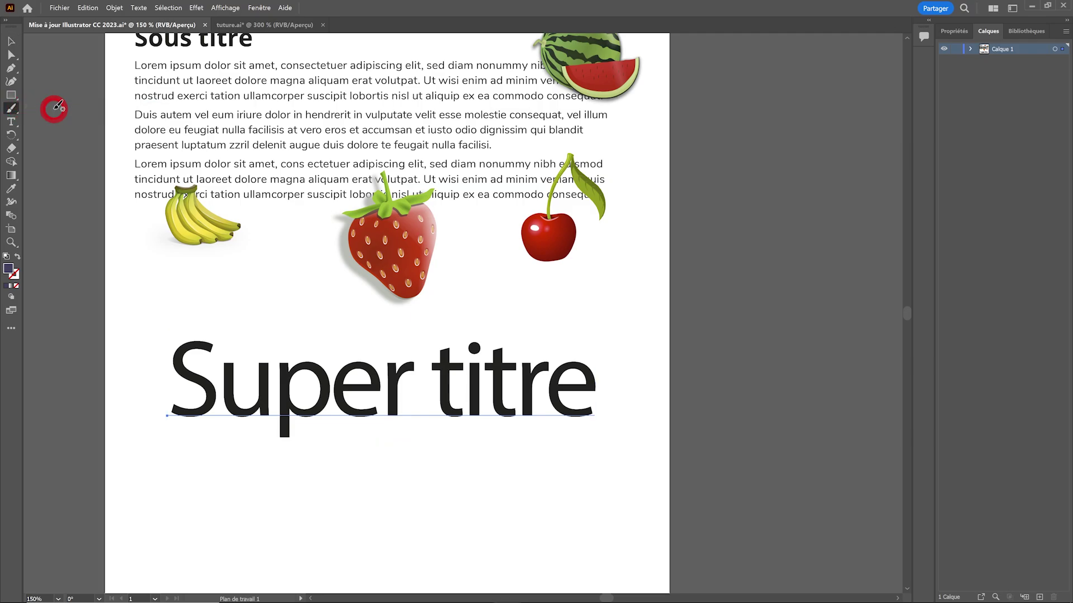
pyautogui.click(9, 268)
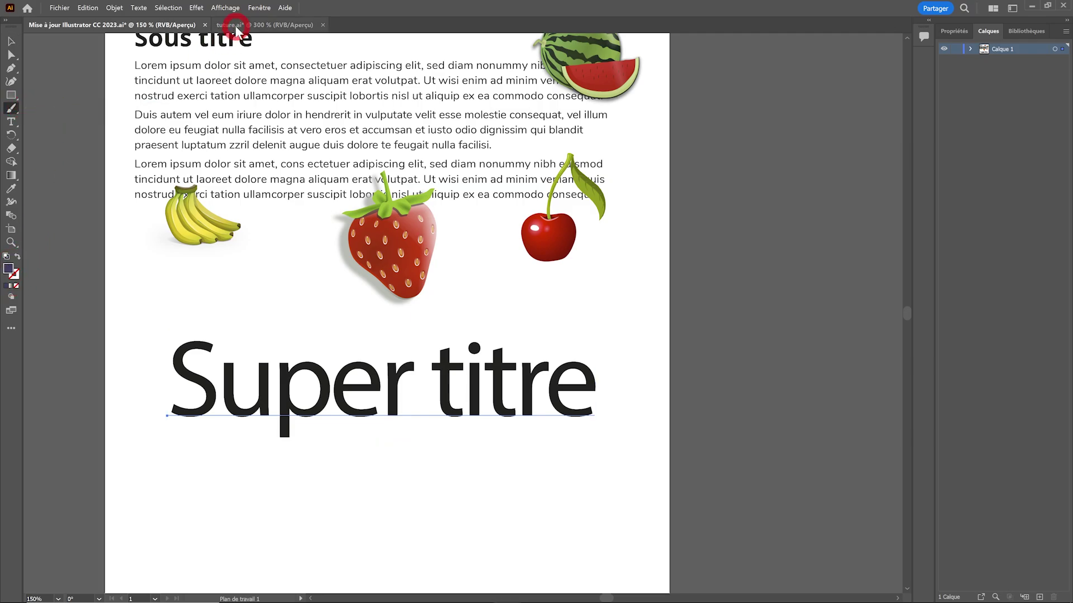
# Step: Choose the large round brush from the Fenêtre > Formes brushes panel
pyautogui.click(953, 30)
pyautogui.click(257, 8)
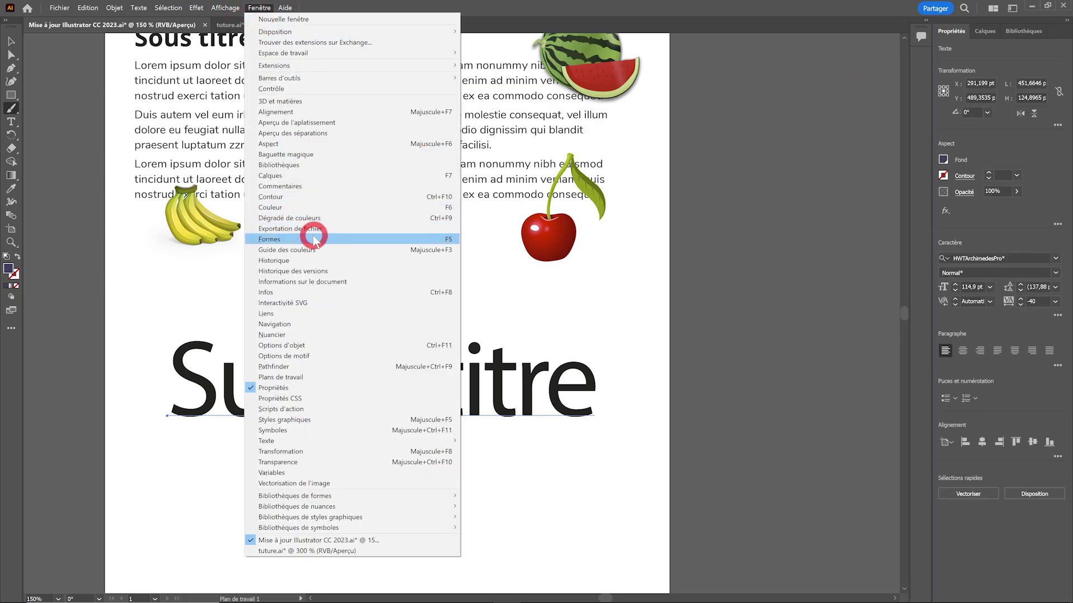
pyautogui.click(302, 239)
pyautogui.press('v')
pyautogui.click(232, 300)
pyautogui.click(509, 139)
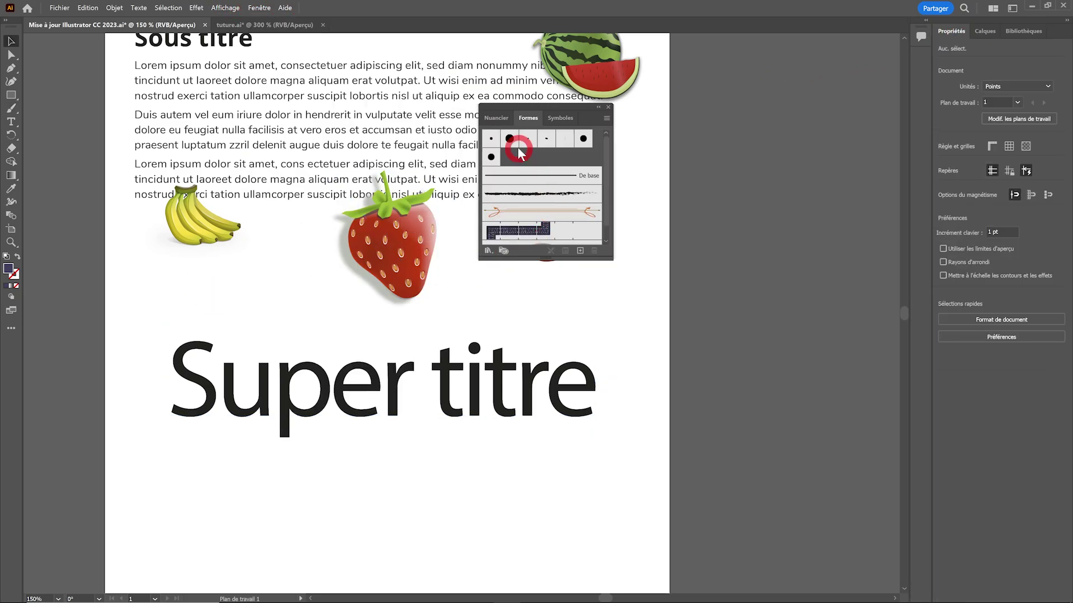
pyautogui.click(10, 107)
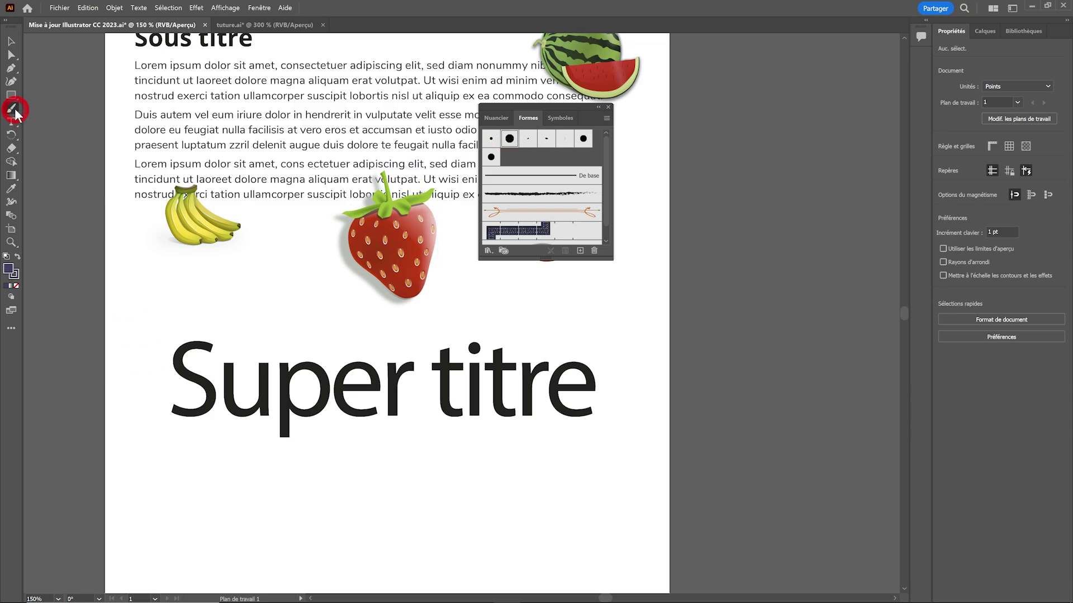
# Step: Paint a wavy dark blue stroke across Super titre, select it and check the Objet menu
pyautogui.moveTo(153, 402)
pyautogui.mouseDown()
pyautogui.moveTo(200, 370)
pyautogui.moveTo(279, 394)
pyautogui.moveTo(360, 378)
pyautogui.moveTo(523, 378)
pyautogui.moveTo(672, 420)
pyautogui.mouseUp()
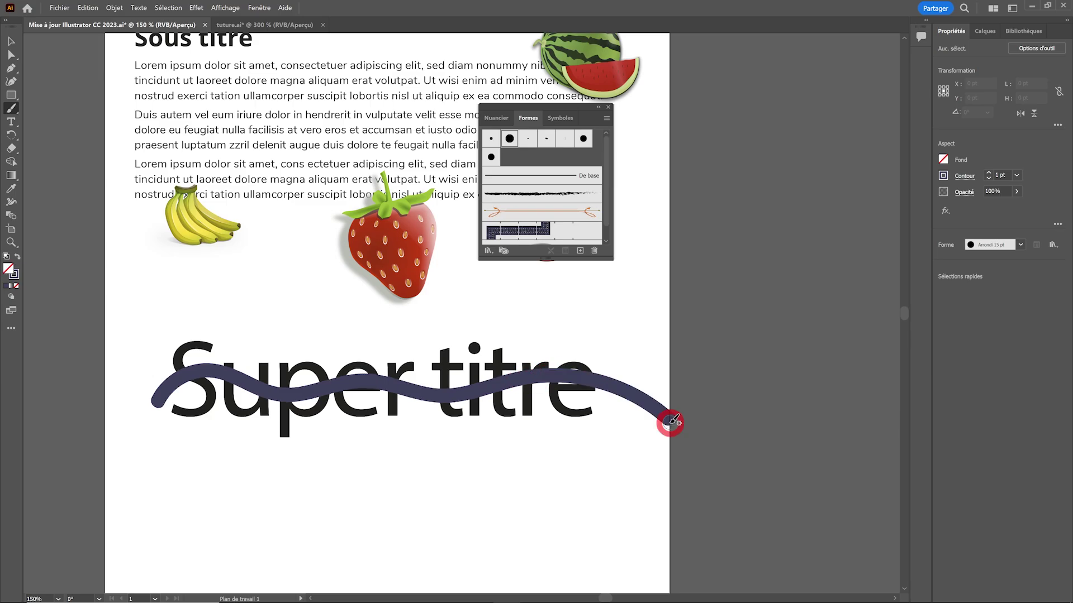
pyautogui.click(11, 41)
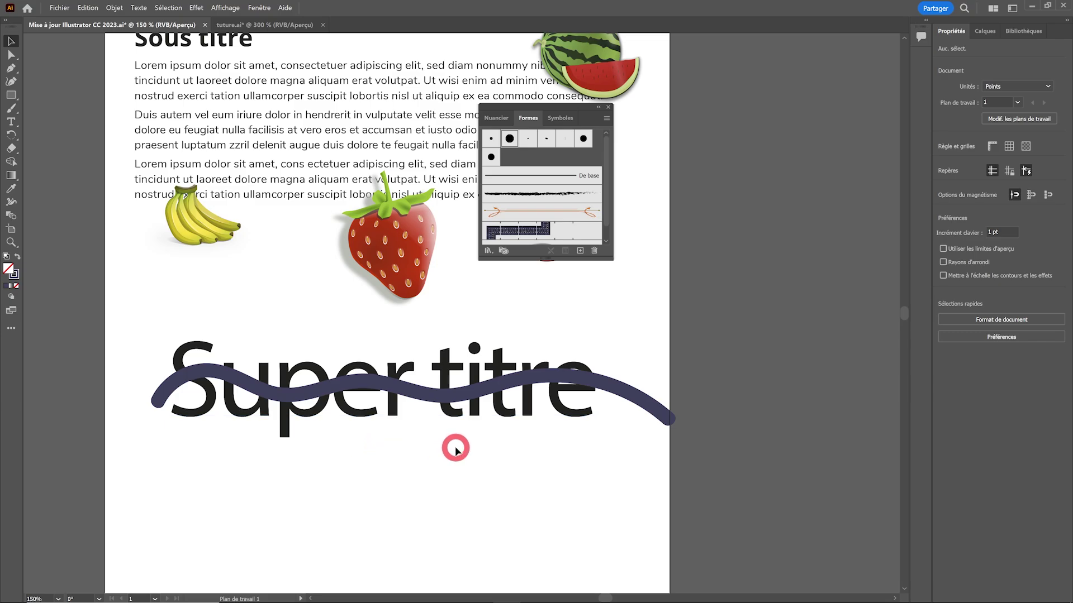
pyautogui.hotkey('ctrl', 'space')
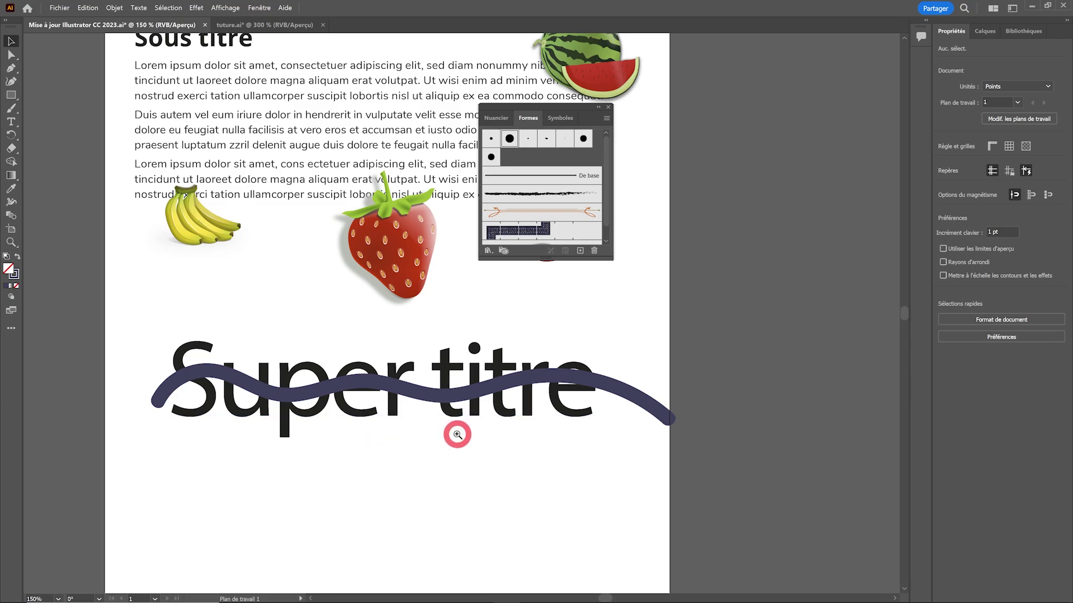
pyautogui.click(418, 390)
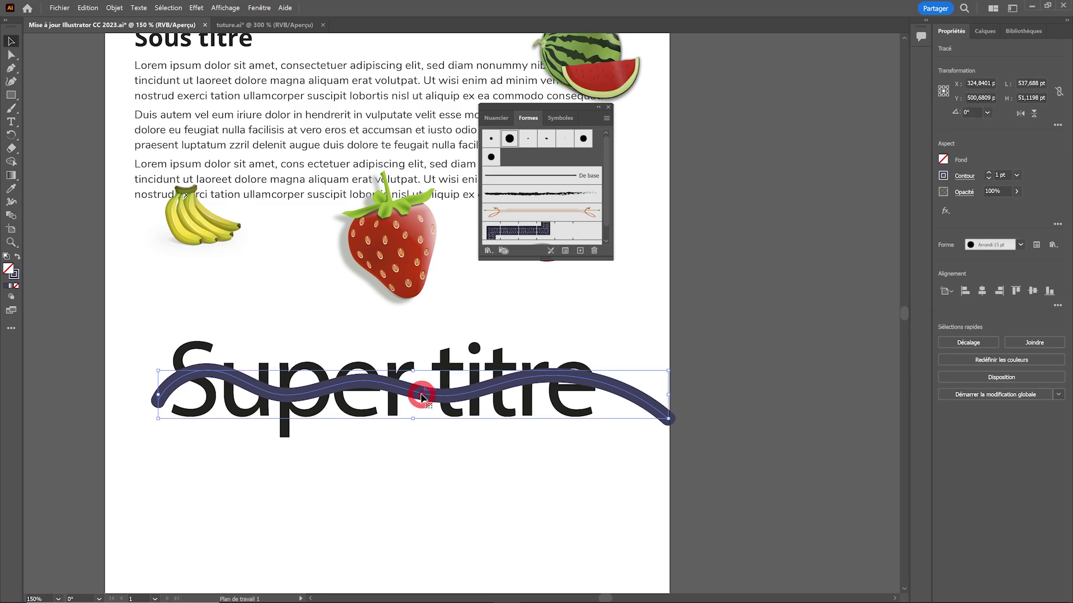
pyautogui.click(114, 8)
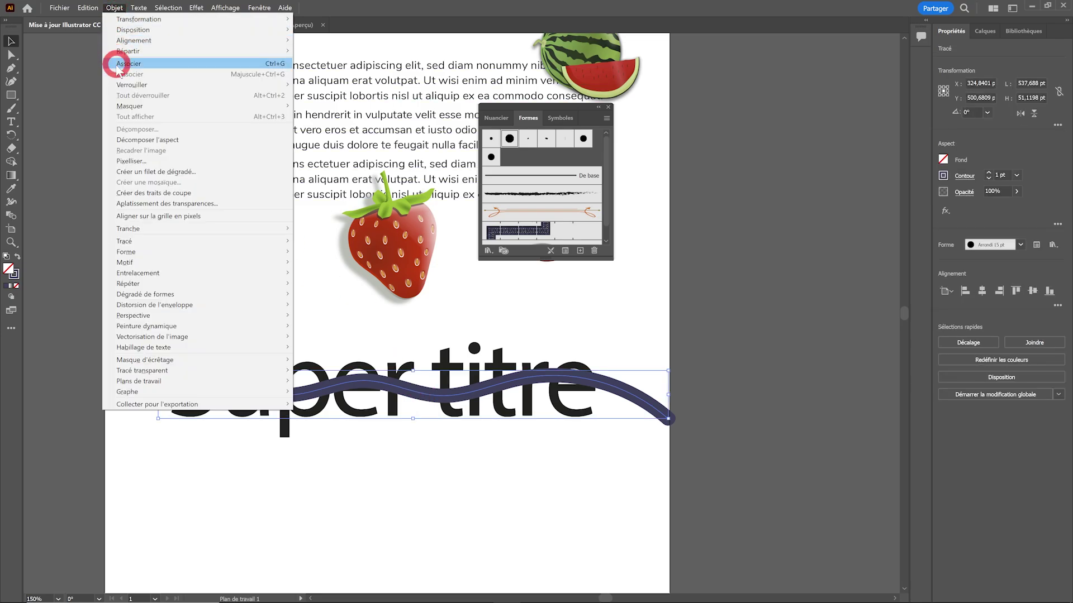
pyautogui.moveTo(139, 272)
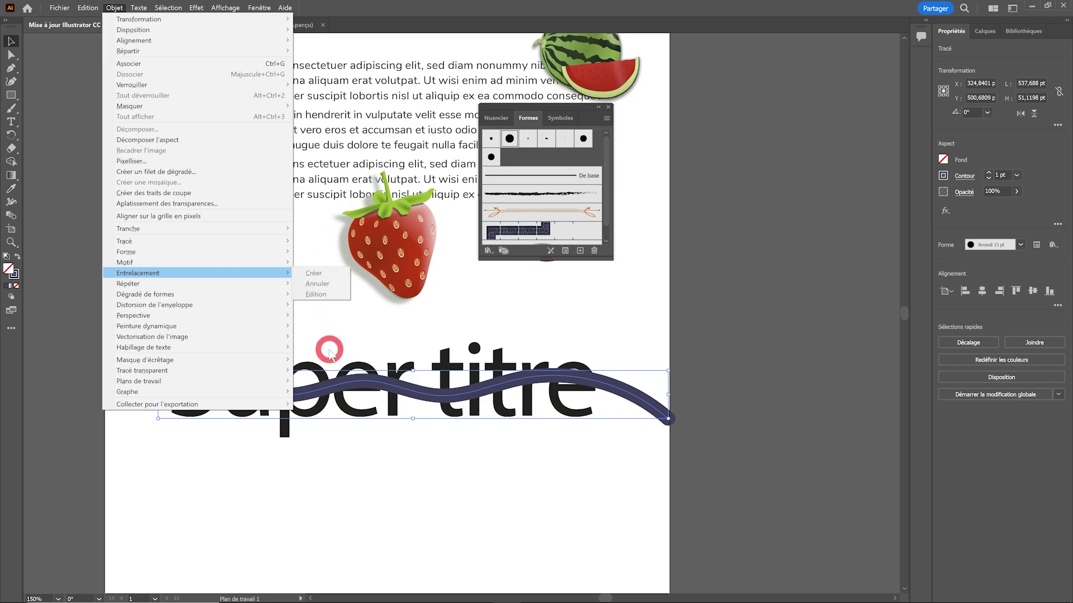
# Step: Convert the Super titre text to outlines with Texte > Vectoriser
pyautogui.click(330, 352)
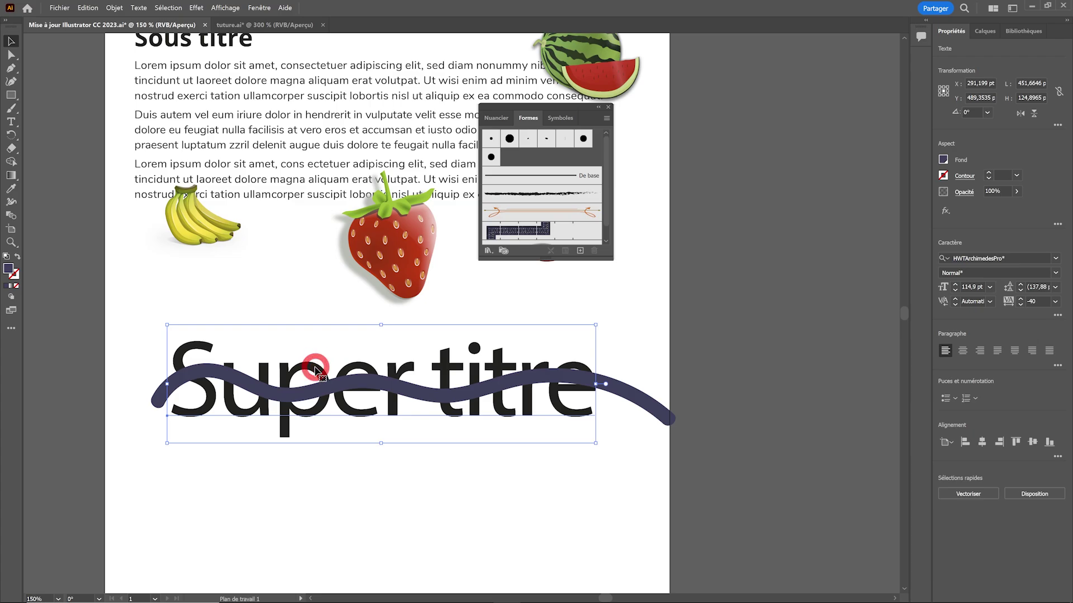
pyautogui.click(138, 9)
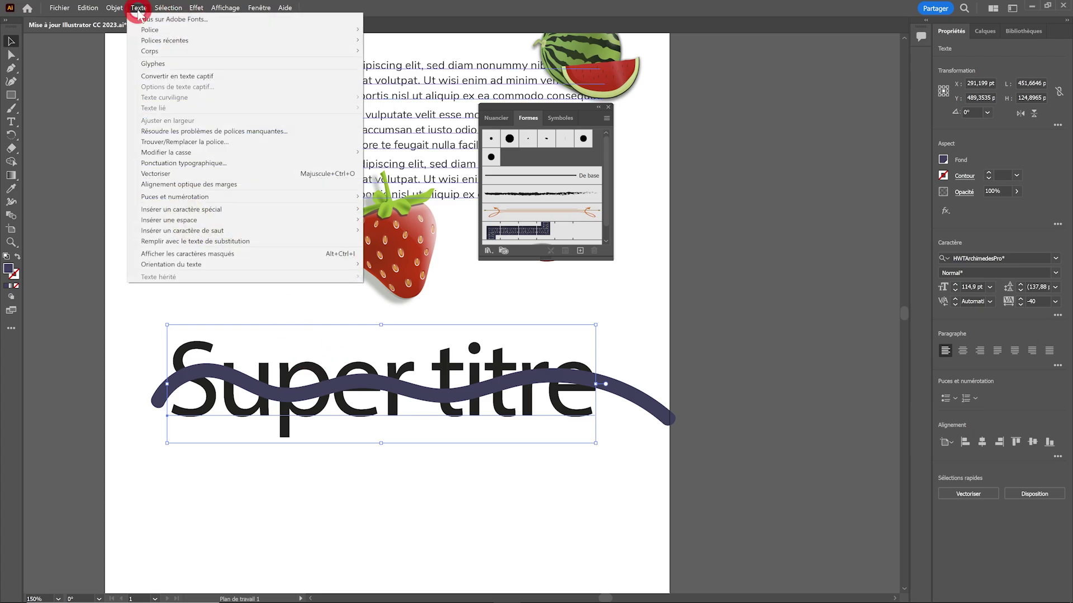
pyautogui.click(148, 173)
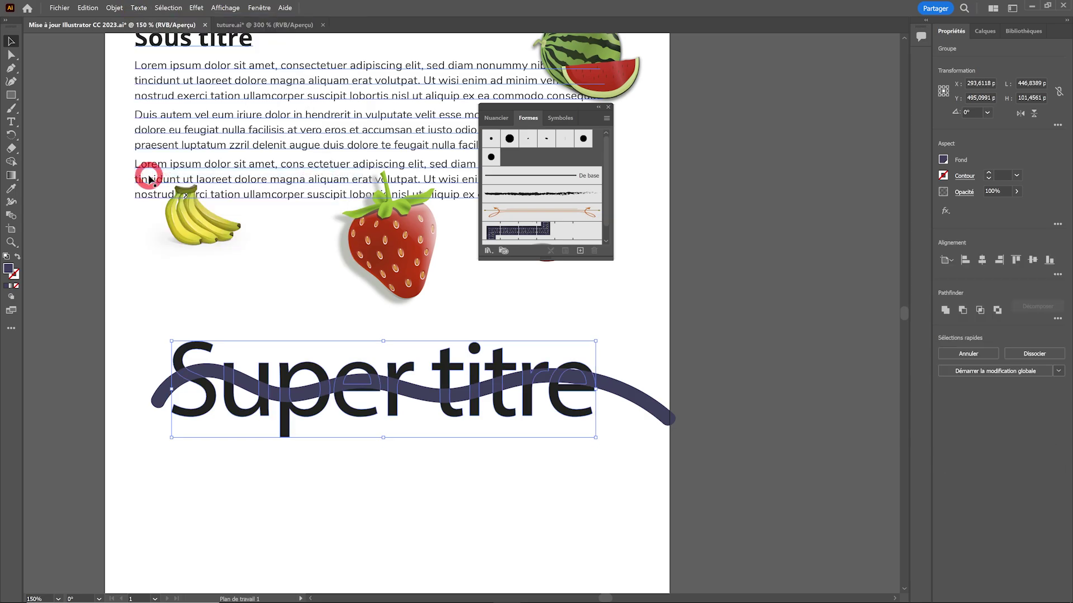
# Step: Expand the wavy stroke into a filled shape with Objet > Décomposer l'aspect
pyautogui.click(217, 379)
pyautogui.click(217, 379)
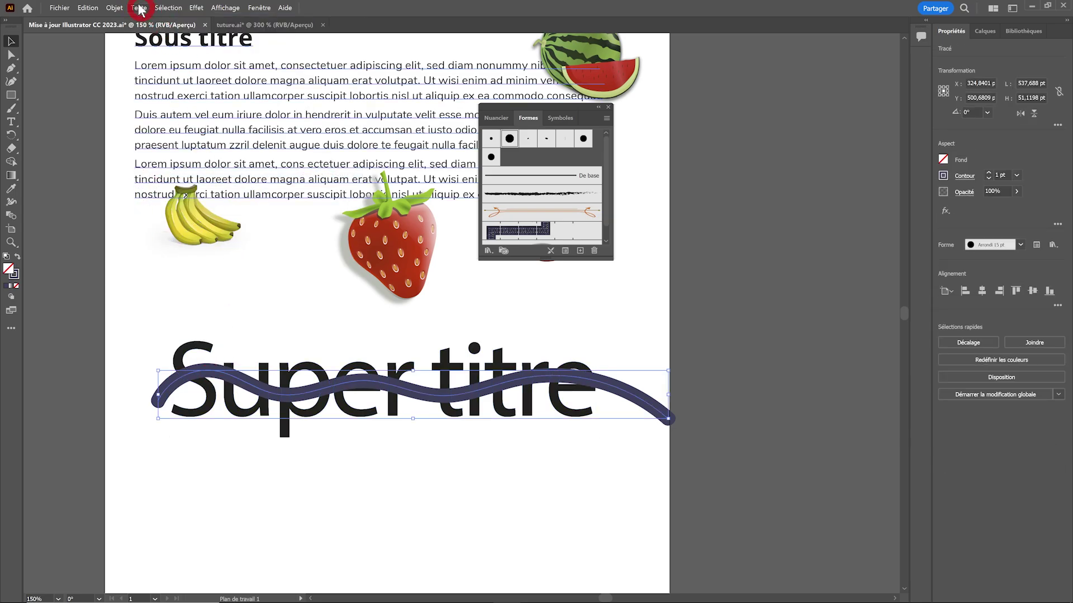
pyautogui.click(115, 9)
pyautogui.click(132, 142)
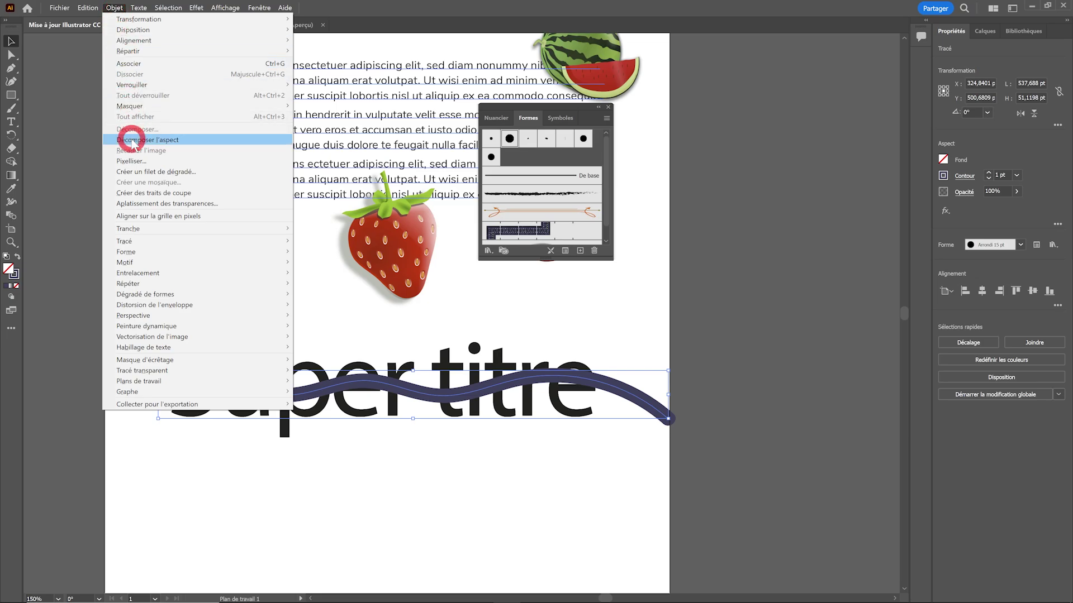
pyautogui.click(279, 336)
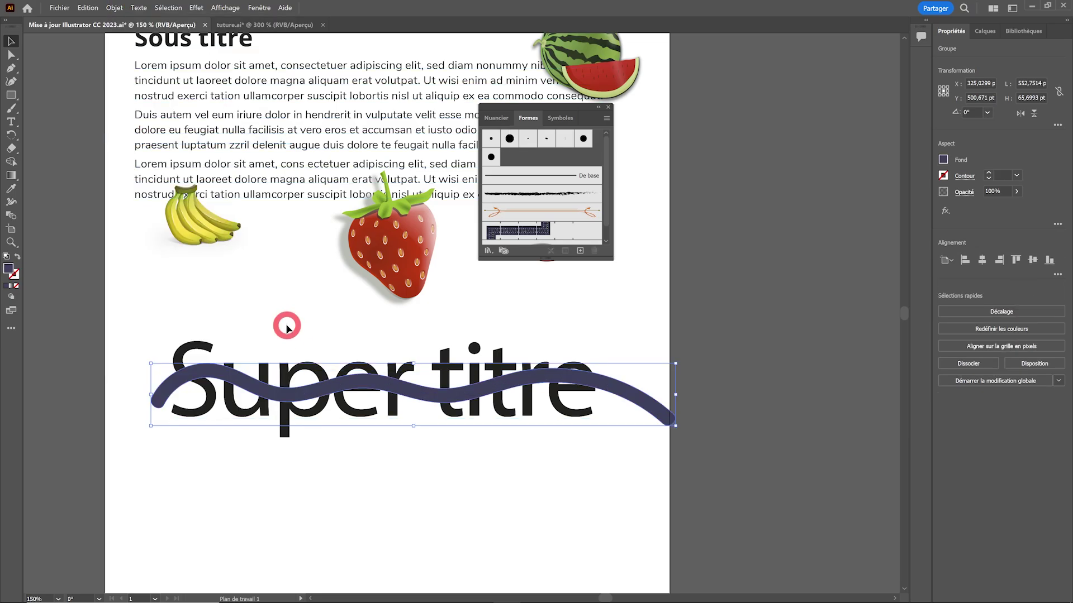
# Step: Select the outlined title and band and create an interlace from them
pyautogui.click(157, 309)
pyautogui.moveTo(136, 319); pyautogui.dragTo(650, 468)
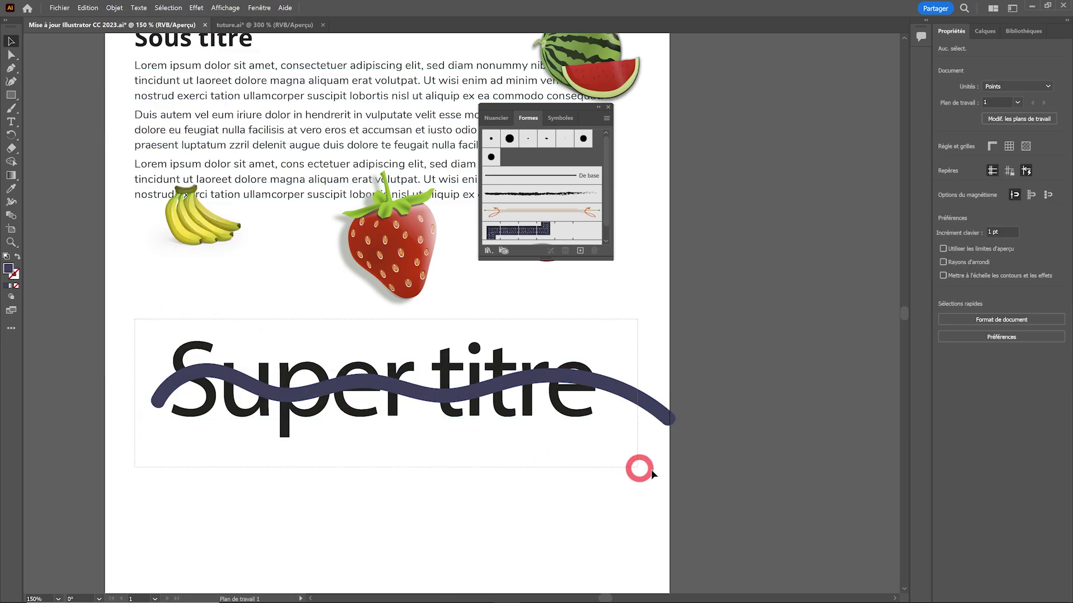
pyautogui.click(114, 8)
pyautogui.moveTo(139, 273)
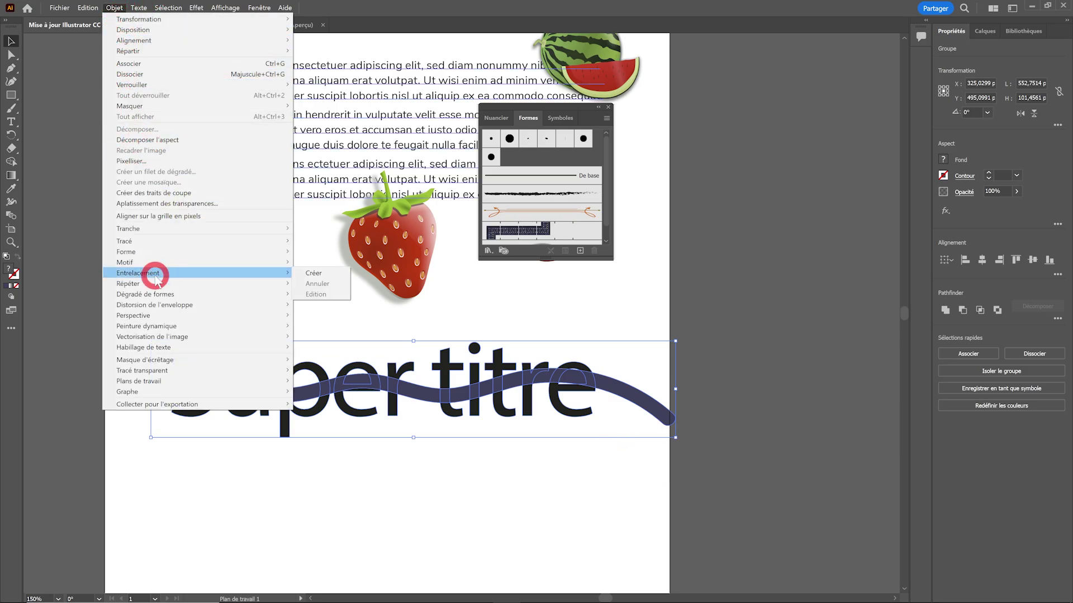
pyautogui.click(314, 273)
# Step: Zoom in on the title's start and swap the band's layering over the S
pyautogui.click(247, 405)
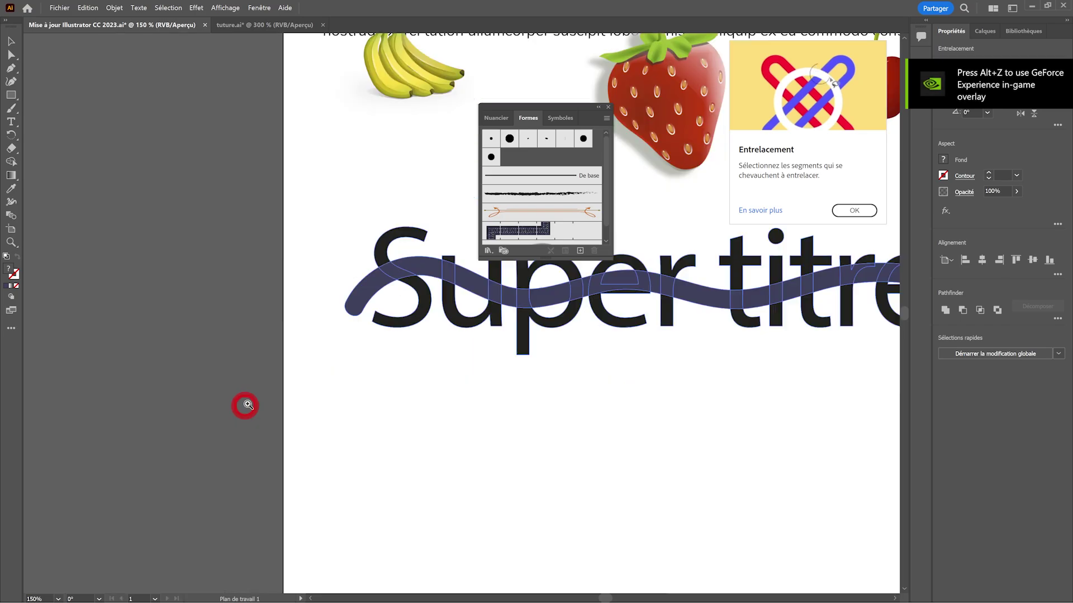
pyautogui.click(435, 321)
pyautogui.moveTo(434, 306); pyautogui.dragTo(238, 439)
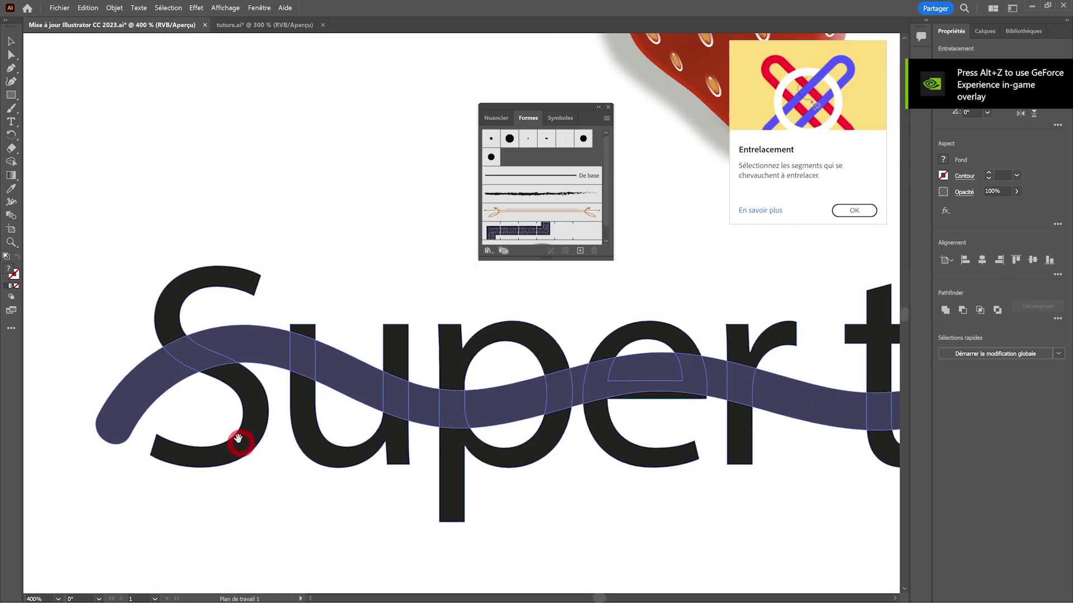
pyautogui.moveTo(160, 335)
pyautogui.mouseDown()
pyautogui.moveTo(147, 317)
pyautogui.moveTo(208, 330)
pyautogui.moveTo(252, 362)
pyautogui.mouseUp()
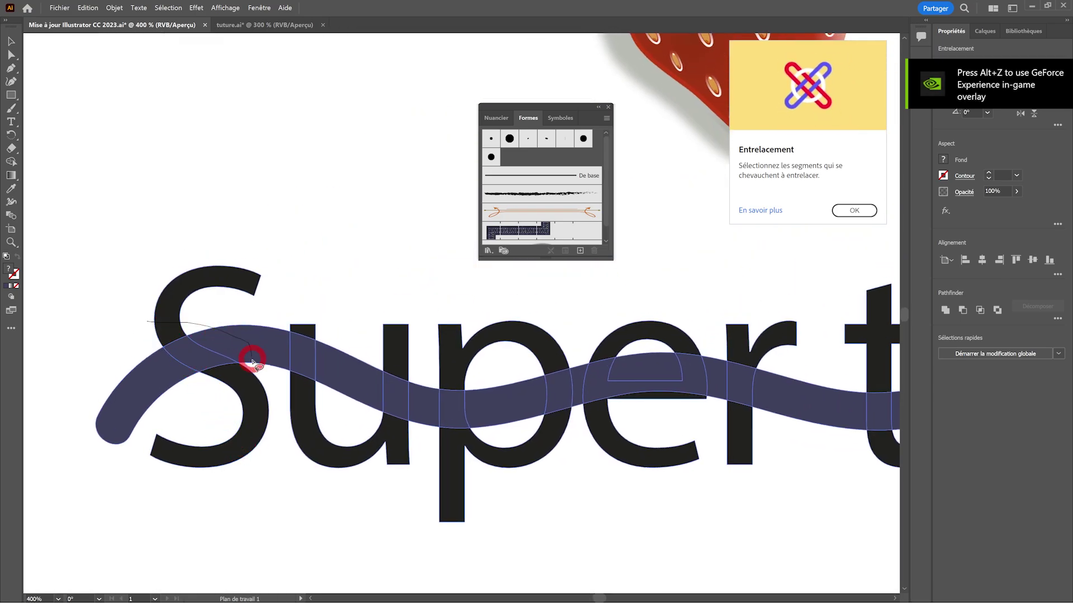
pyautogui.moveTo(227, 397); pyautogui.dragTo(133, 305)
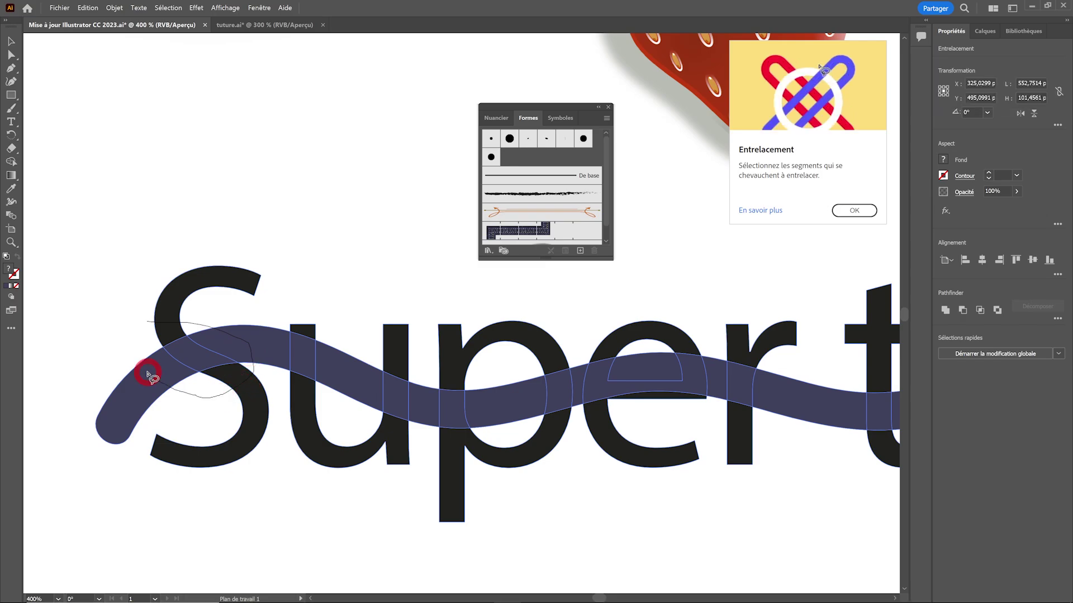
# Step: Swap the band's layering where it crosses the u and p
pyautogui.moveTo(371, 354)
pyautogui.mouseDown()
pyautogui.moveTo(384, 431)
pyautogui.moveTo(416, 411)
pyautogui.mouseUp()
pyautogui.moveTo(510, 377); pyautogui.dragTo(335, 371)
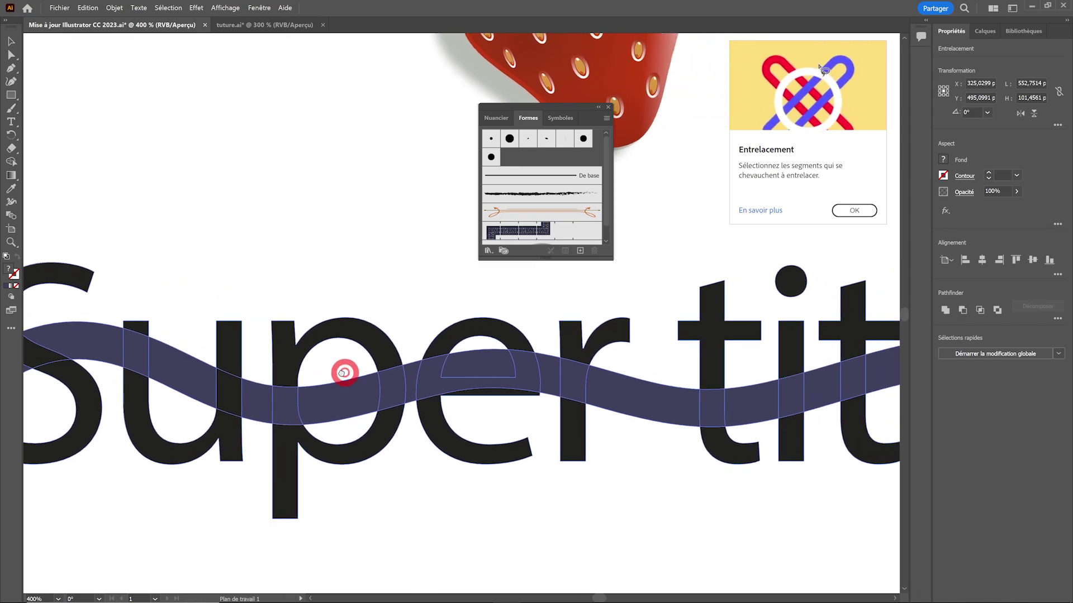
pyautogui.moveTo(401, 339); pyautogui.dragTo(401, 395)
pyautogui.moveTo(393, 345)
pyautogui.mouseDown()
pyautogui.moveTo(400, 416)
pyautogui.moveTo(402, 395)
pyautogui.mouseUp()
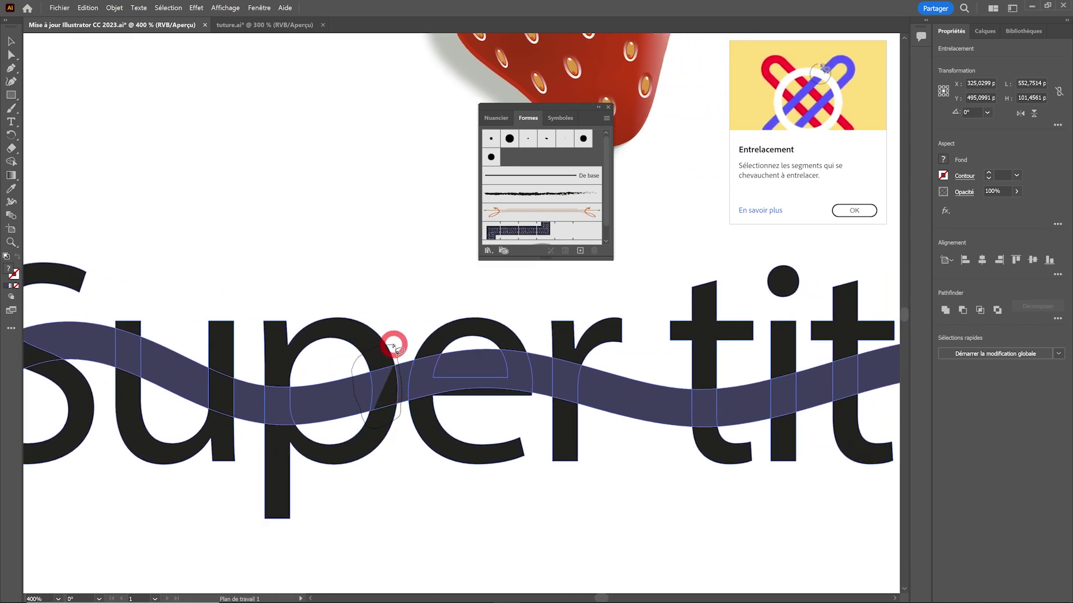
pyautogui.moveTo(393, 347)
pyautogui.mouseDown()
pyautogui.moveTo(395, 391)
pyautogui.moveTo(395, 339)
pyautogui.mouseUp()
# Step: Zoom in on 'per', resume interlace editing, and swap the p crossing again
pyautogui.hotkey('ctrl', '-')
pyautogui.hotkey('ctrl', '-')
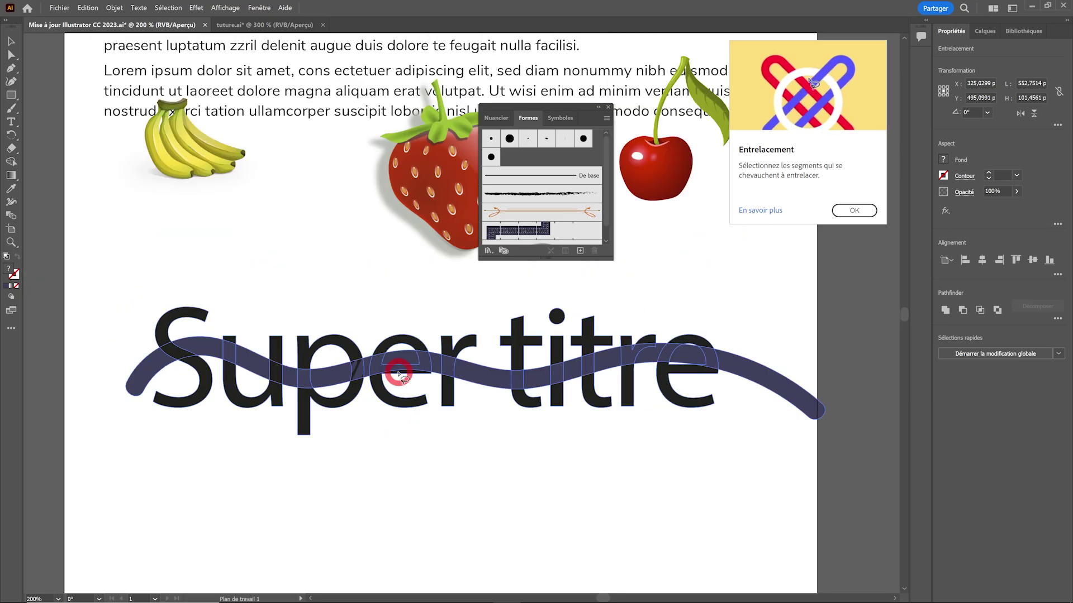
pyautogui.press('Escape')
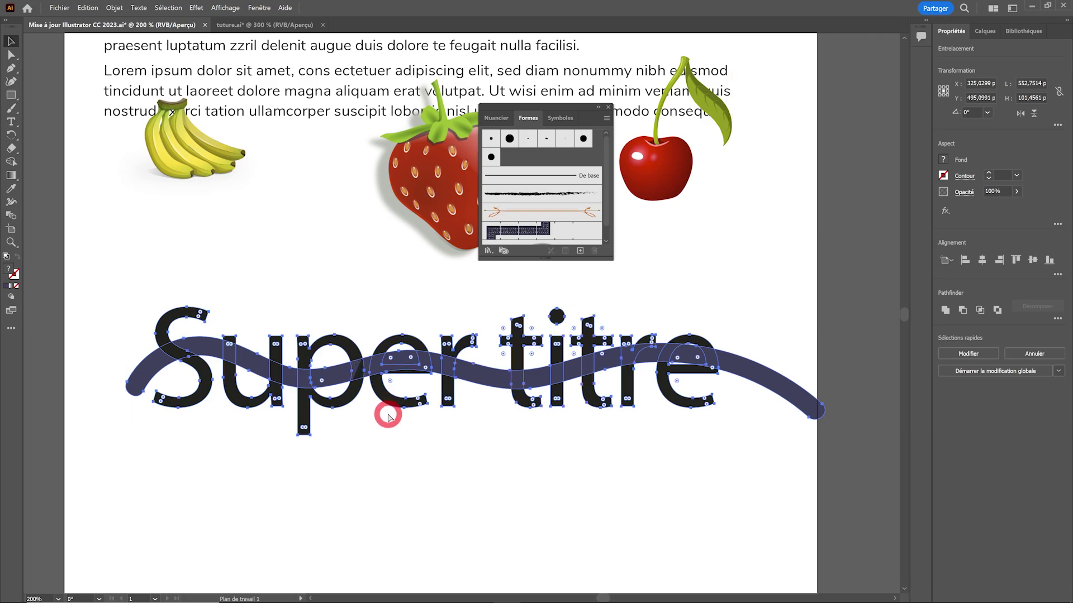
pyautogui.click(396, 407)
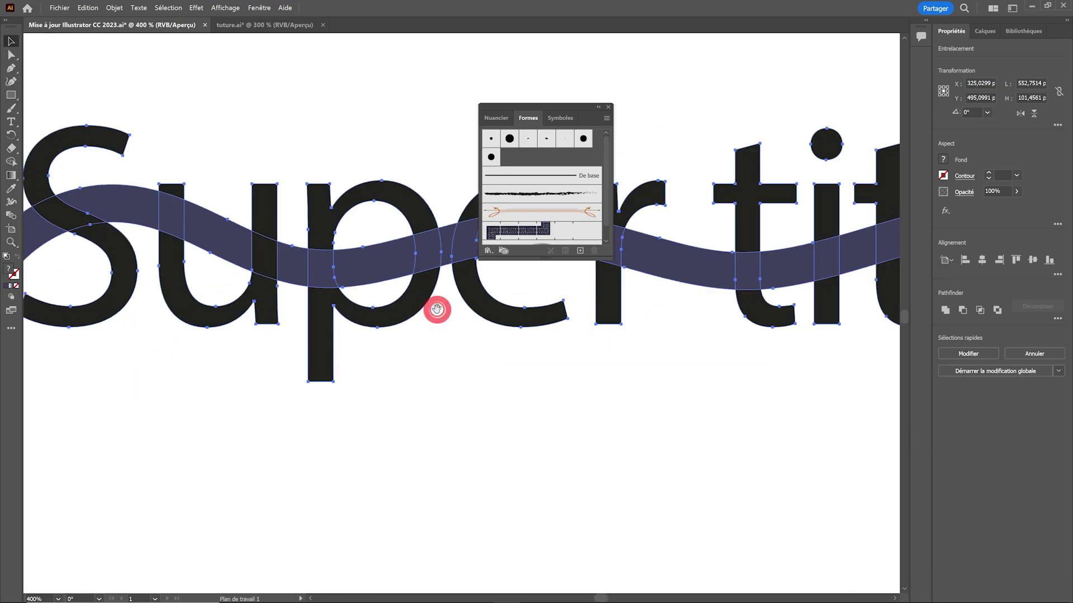
pyautogui.click(306, 383)
pyautogui.moveTo(361, 335); pyautogui.dragTo(210, 322)
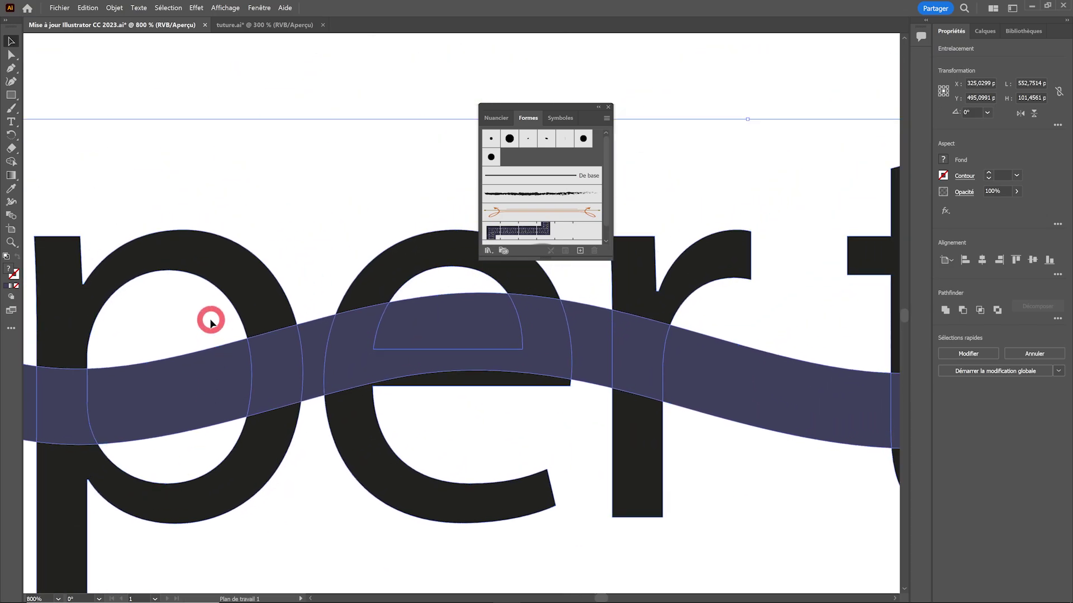
pyautogui.rightClick(102, 41)
pyautogui.click(310, 295)
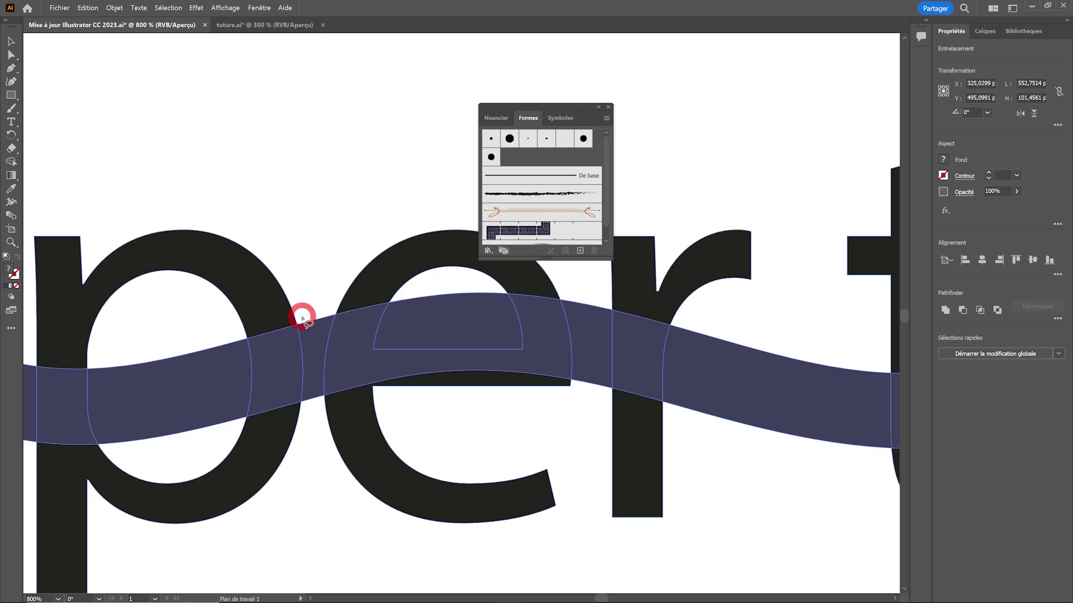
pyautogui.moveTo(223, 328); pyautogui.dragTo(230, 445)
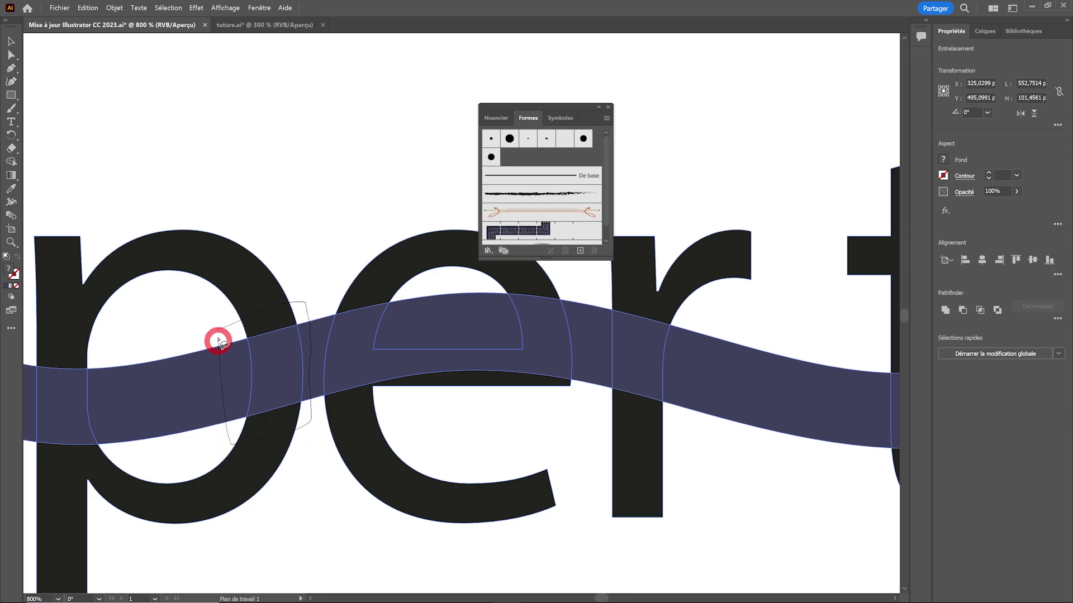
# Step: Bring 'titre' into view and place the i stem beneath the band
pyautogui.scroll(-2, 219, 340)
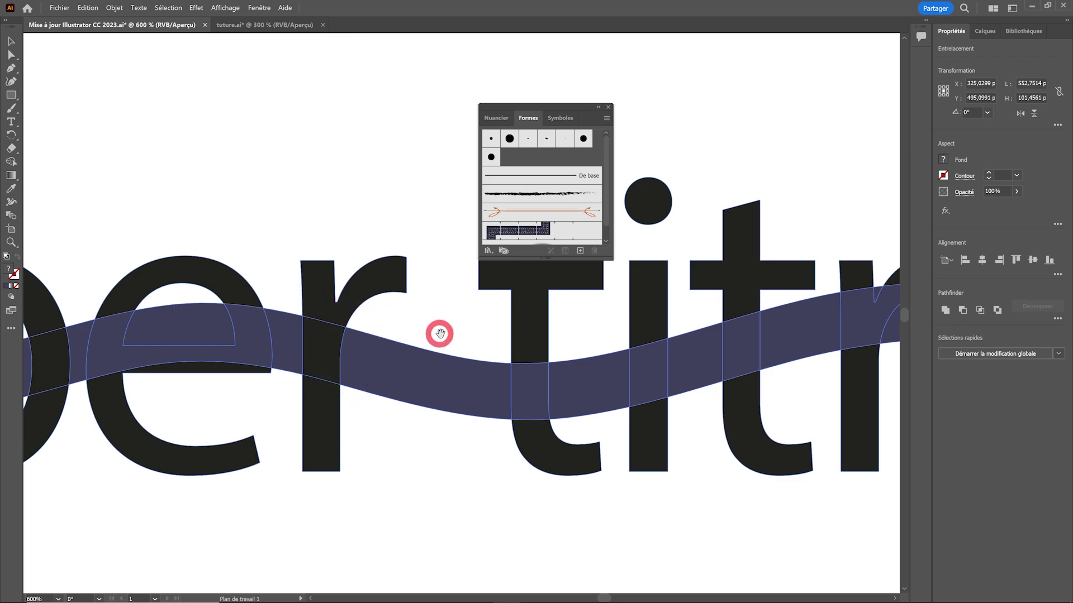
pyautogui.moveTo(438, 330); pyautogui.dragTo(232, 329)
pyautogui.moveTo(454, 321)
pyautogui.mouseDown()
pyautogui.moveTo(411, 400)
pyautogui.moveTo(458, 316)
pyautogui.mouseUp()
pyautogui.click(412, 320)
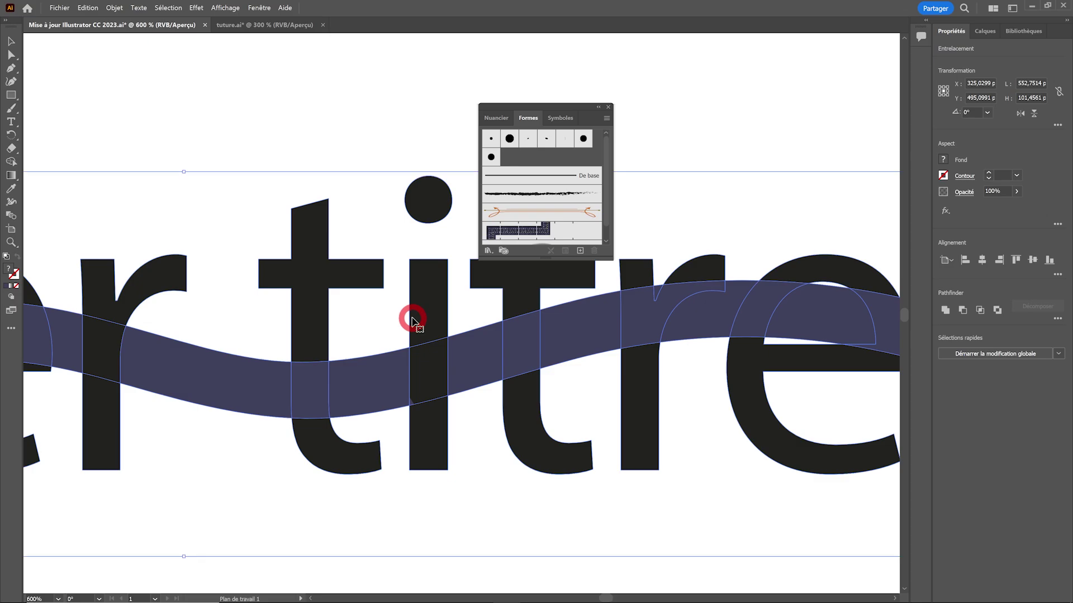
# Step: Reopen interlace editing and bring the i and r stems in front of the band
pyautogui.click(90, 9)
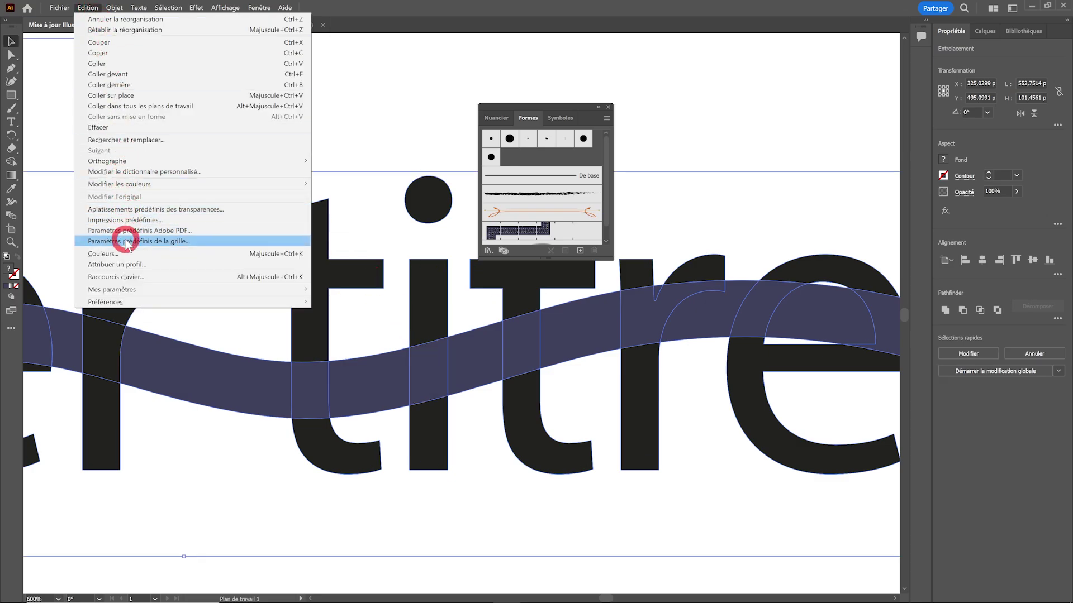
pyautogui.click(114, 7)
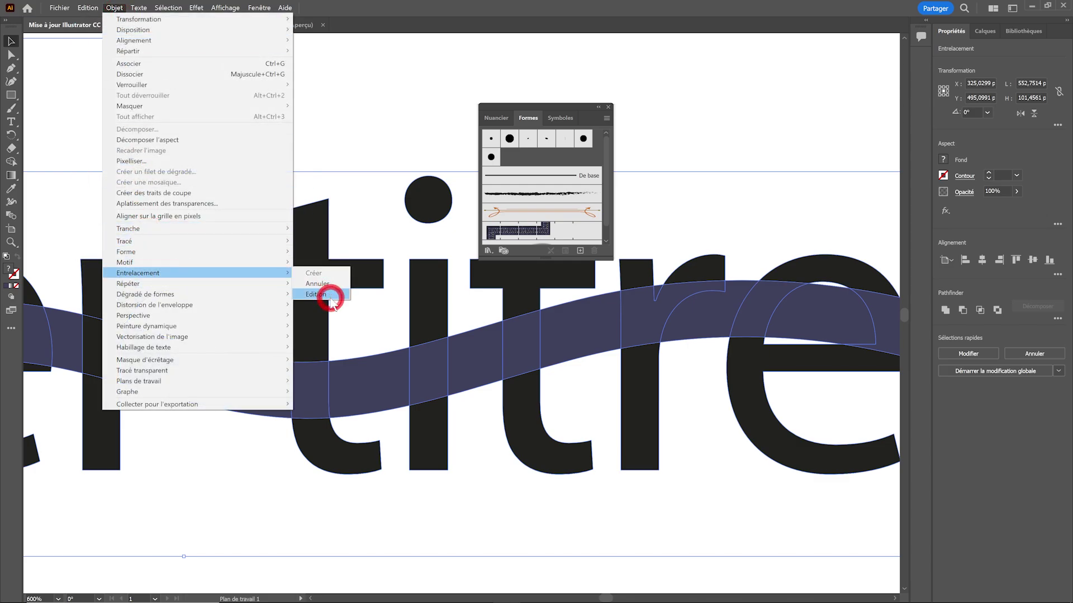
pyautogui.click(328, 291)
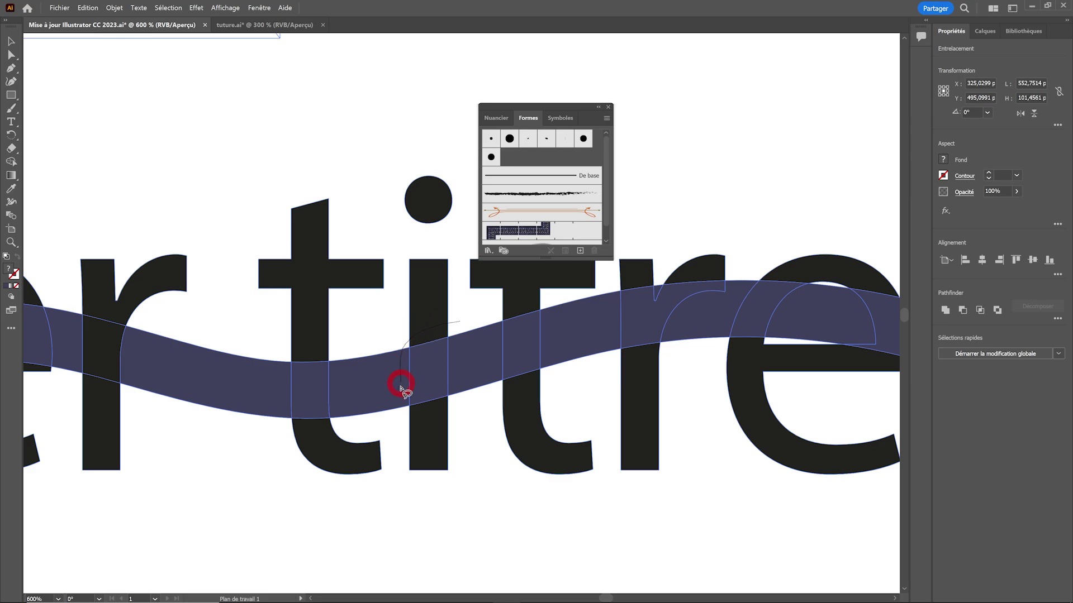
pyautogui.moveTo(461, 327)
pyautogui.mouseDown()
pyautogui.moveTo(455, 308)
pyautogui.moveTo(364, 314)
pyautogui.mouseUp()
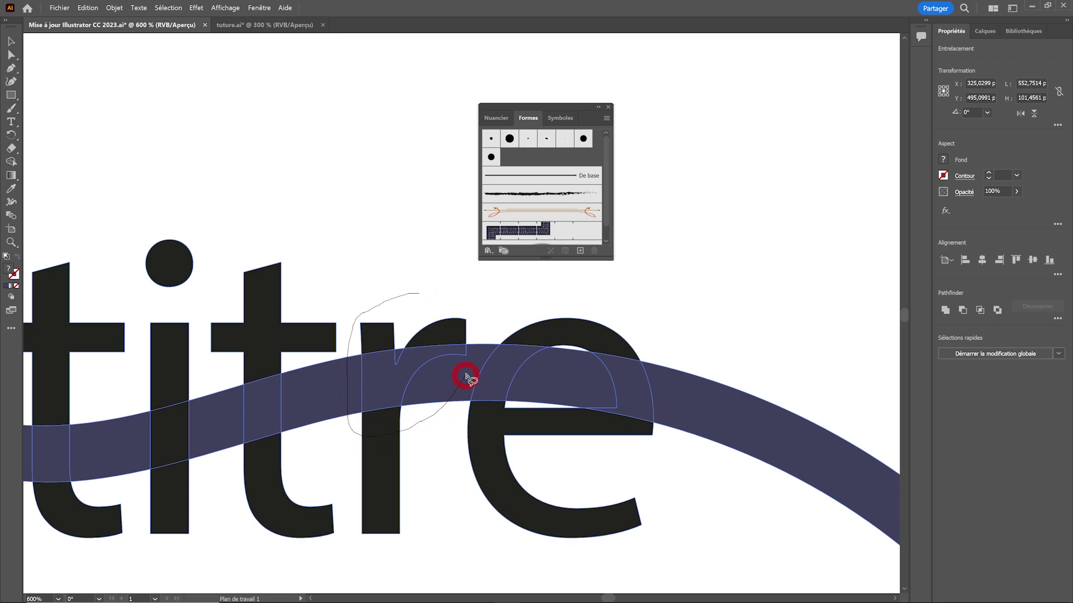
pyautogui.moveTo(472, 315); pyautogui.dragTo(407, 298)
pyautogui.moveTo(467, 283); pyautogui.dragTo(302, 292)
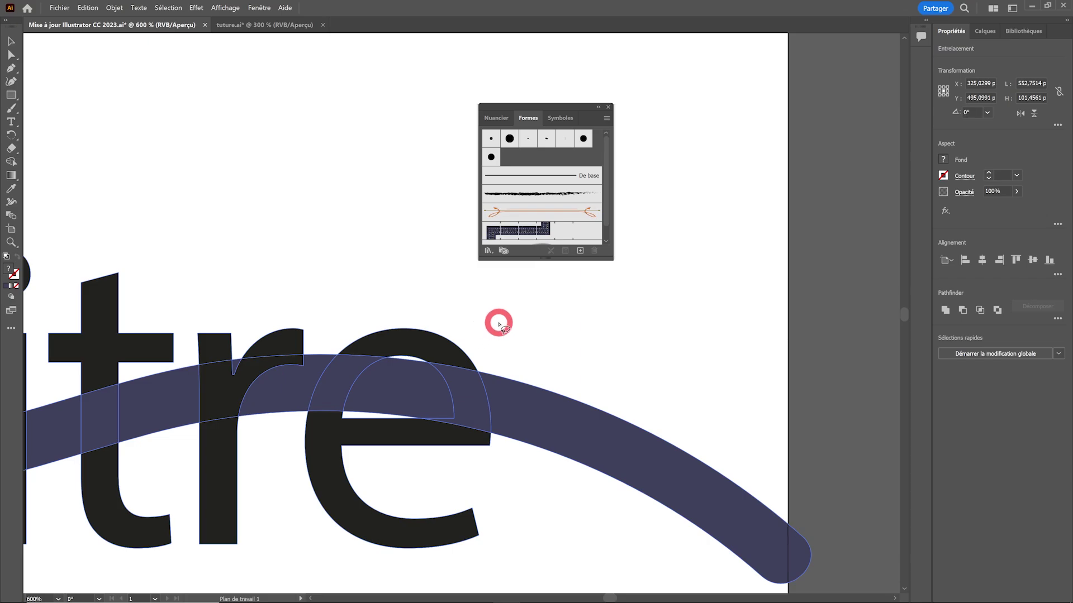
pyautogui.click(11, 41)
# Step: Select the interlaced Super titre group and open the Calques panel with F7
pyautogui.click(244, 199)
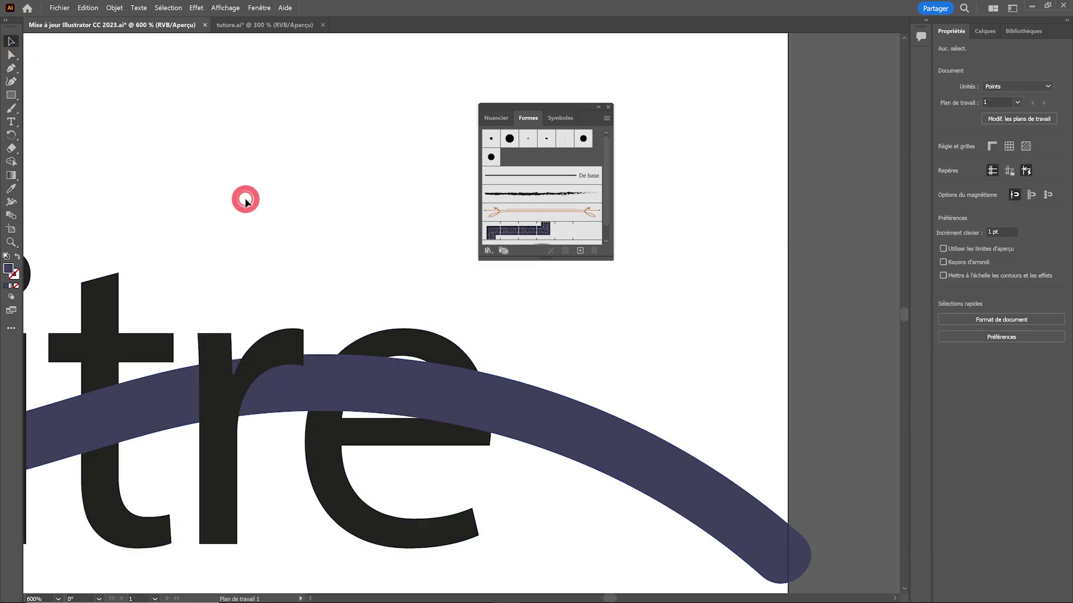
pyautogui.scroll(-2, 309, 244)
pyautogui.moveTo(309, 244); pyautogui.dragTo(358, 340)
pyautogui.scroll(-1, 359, 341)
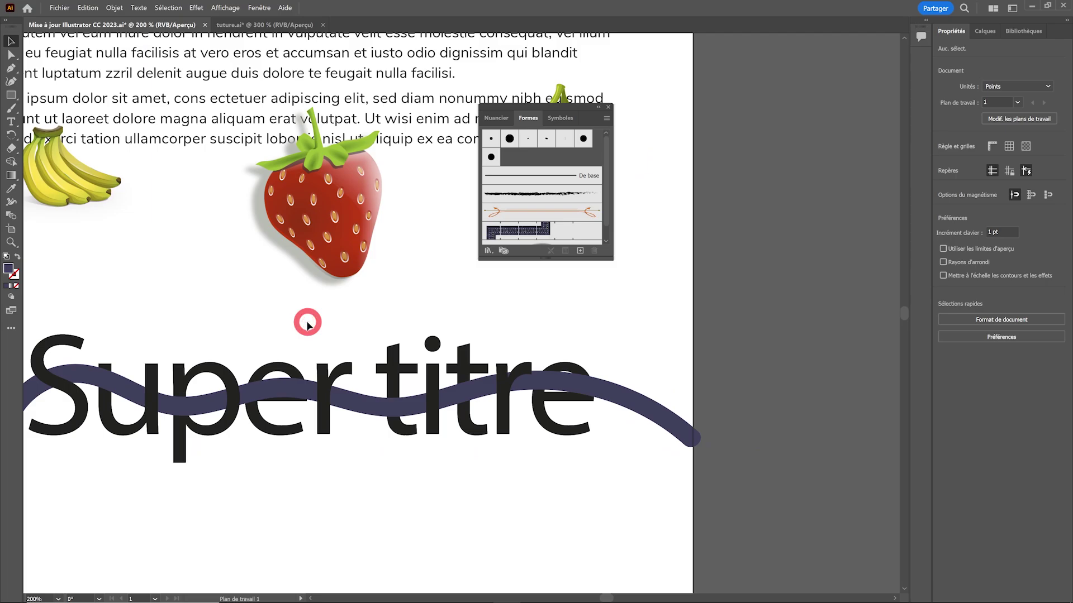
pyautogui.hscroll(-1, 335, 320)
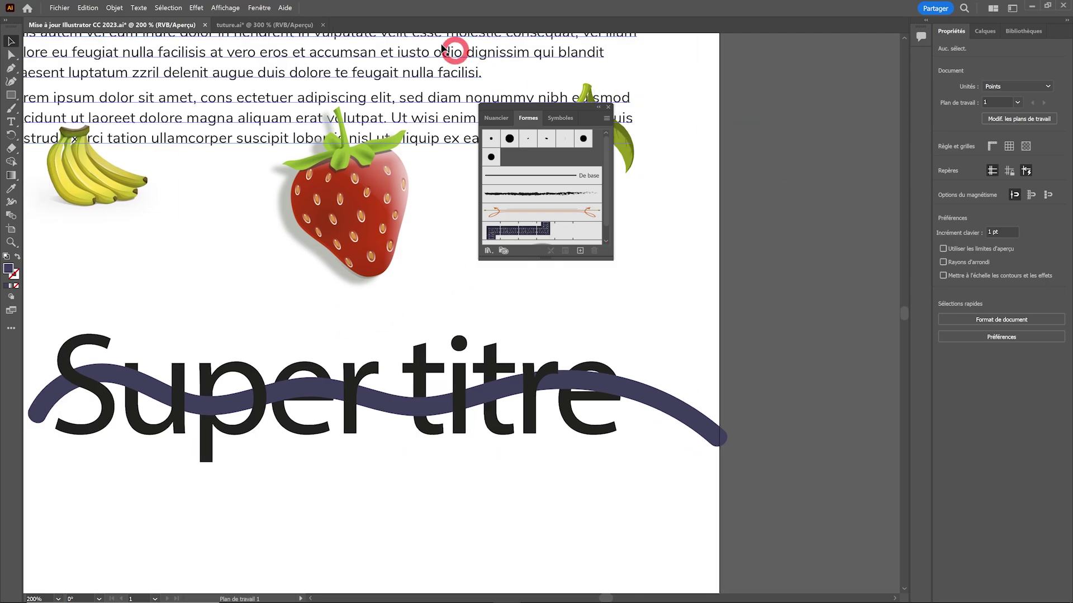
pyautogui.click(391, 394)
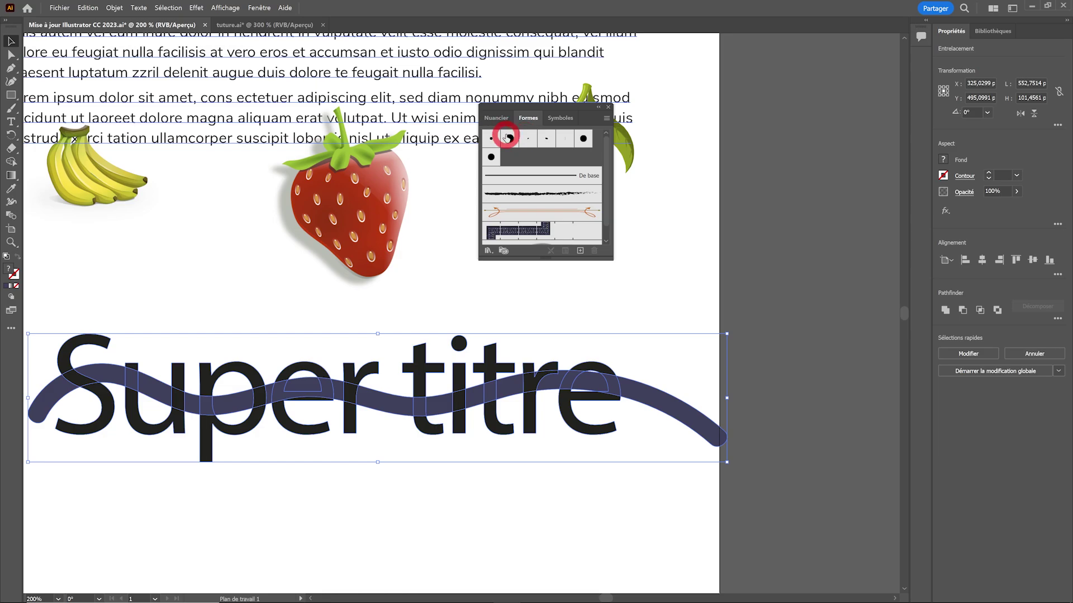
pyautogui.press('F7')
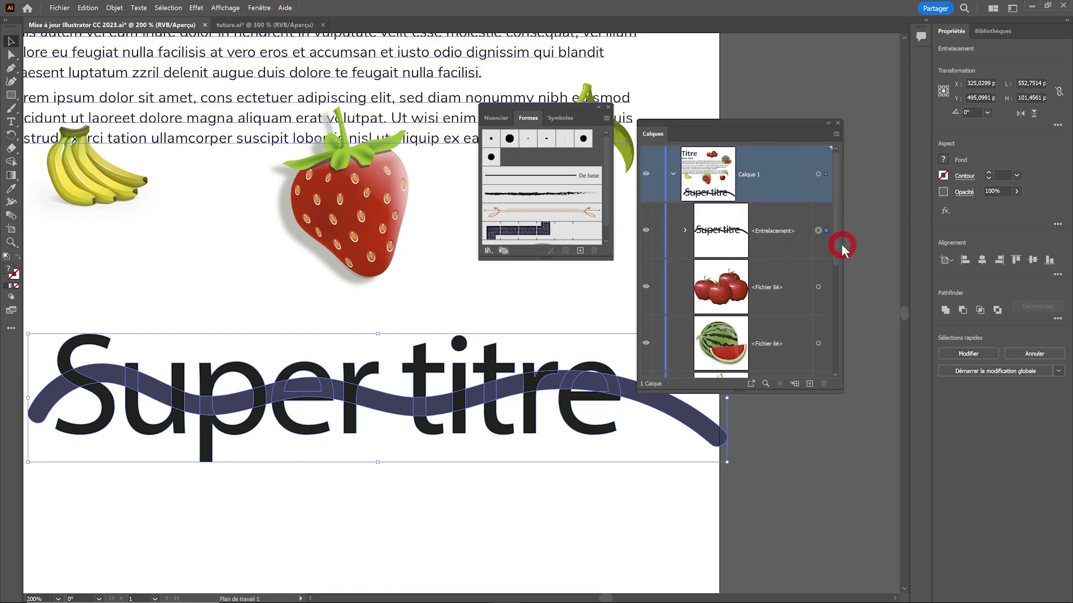
# Step: Enlarge the Calques panel and expand the Entrelacement and wave groups to inspect them
pyautogui.moveTo(843, 245); pyautogui.dragTo(937, 240)
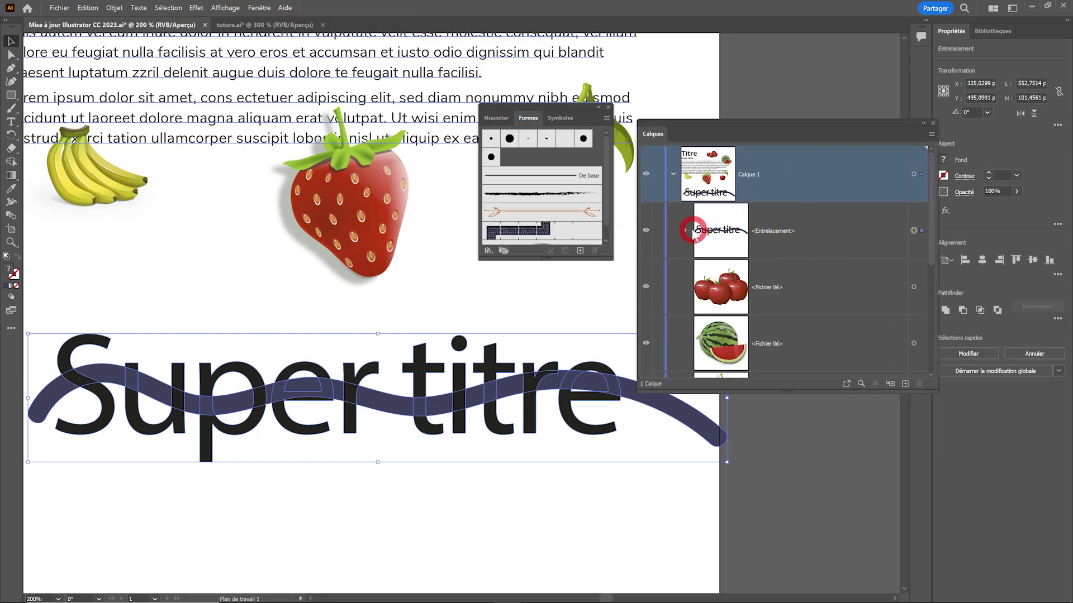
pyautogui.click(684, 231)
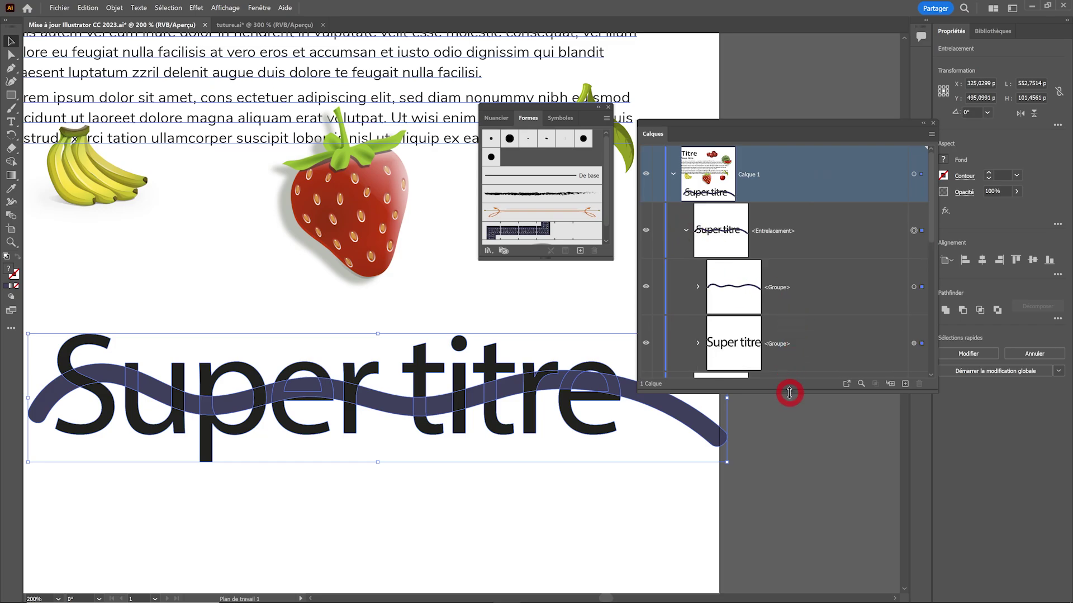
pyautogui.moveTo(789, 393); pyautogui.dragTo(790, 459)
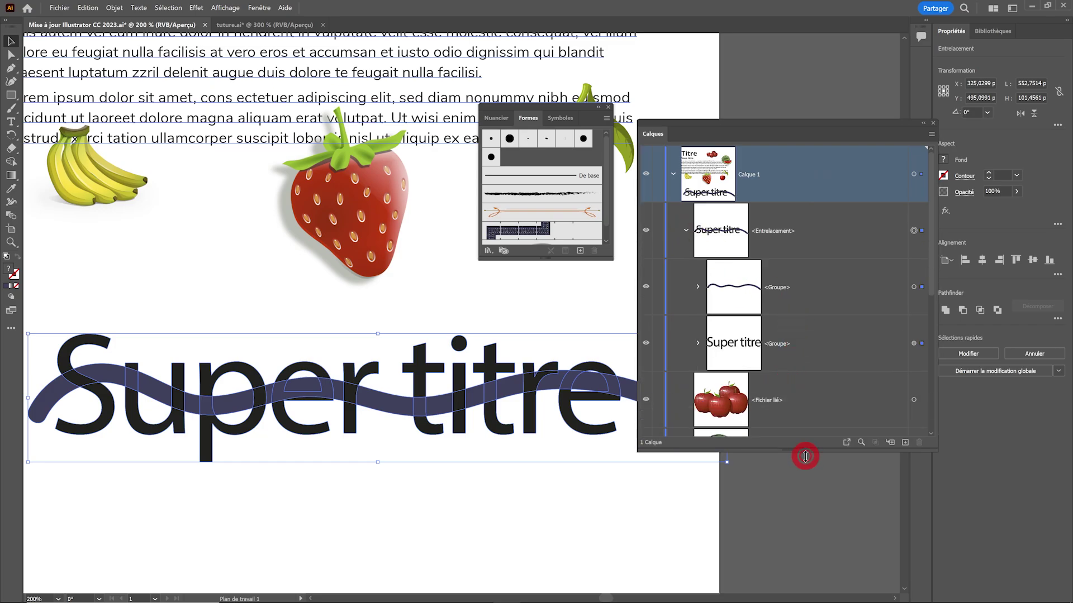
pyautogui.click(697, 287)
pyautogui.scroll(-3, 817, 296)
pyautogui.scroll(-3, 754, 292)
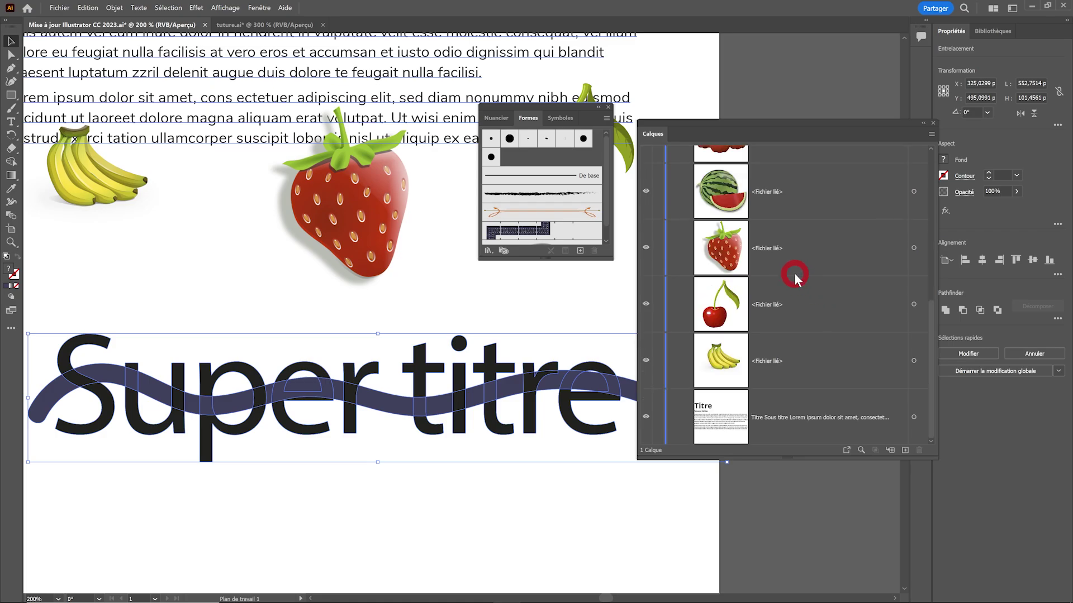
pyautogui.scroll(6, 723, 273)
pyautogui.scroll(-3, 786, 282)
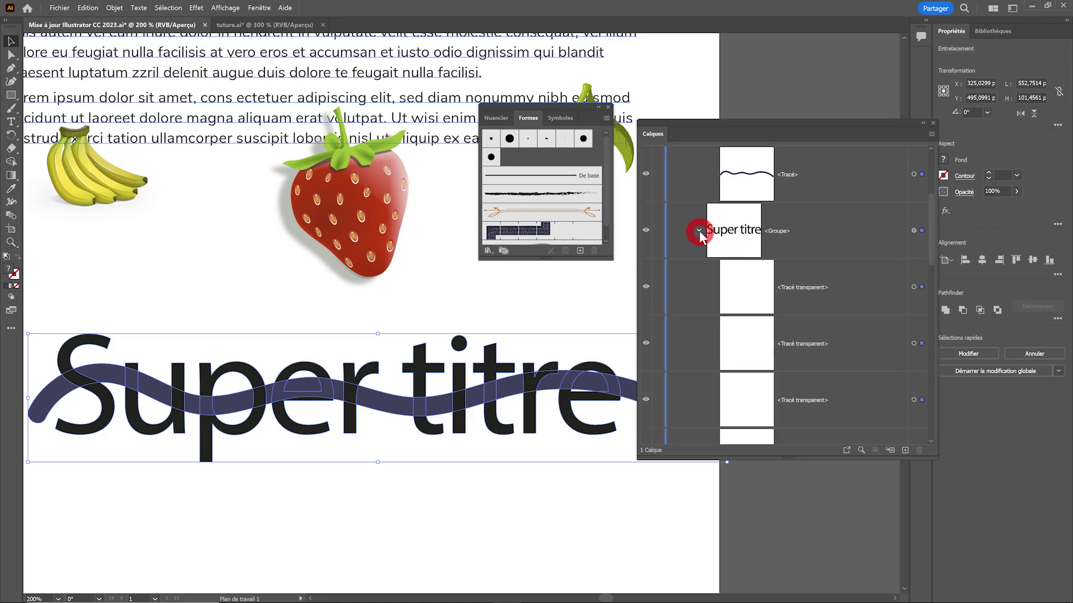
pyautogui.click(12, 41)
pyautogui.click(324, 484)
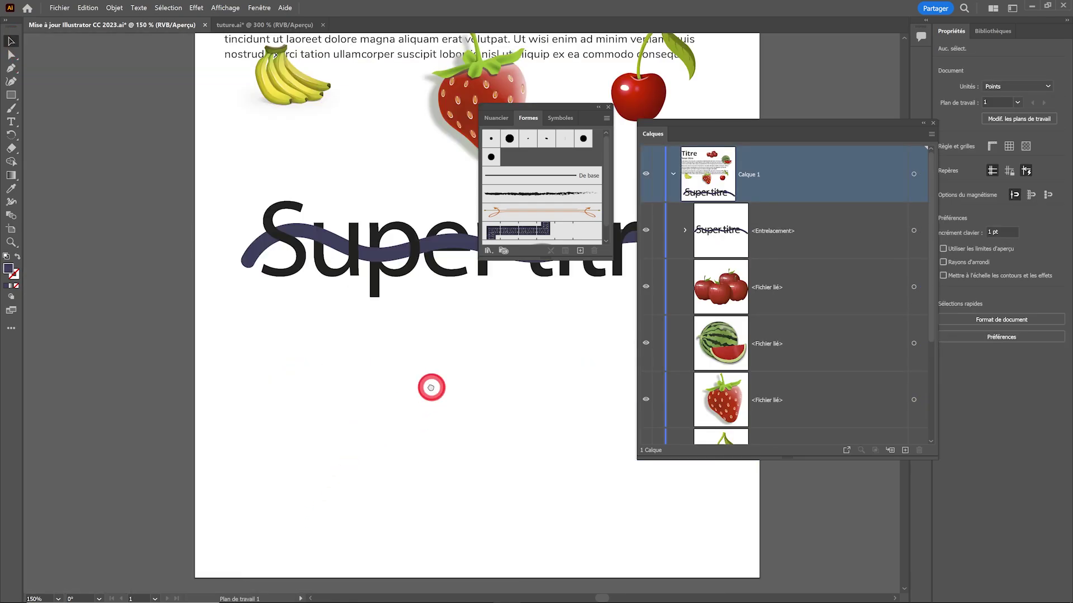
# Step: Draw a dark horizontal bar and a tall blue vertical bar below Super titre
pyautogui.moveTo(431, 384); pyautogui.dragTo(276, 424)
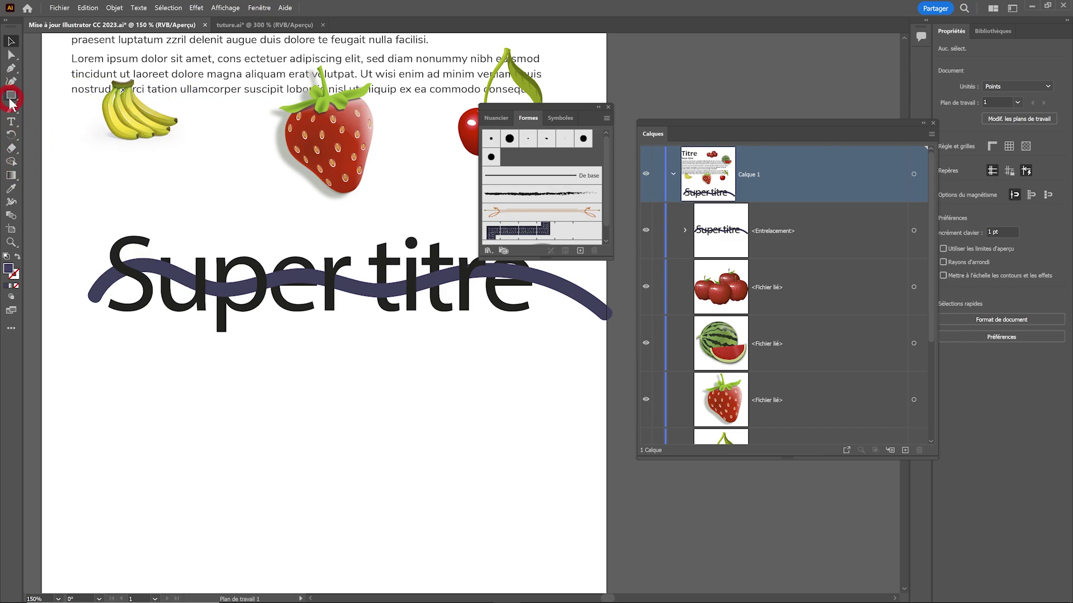
pyautogui.moveTo(152, 415); pyautogui.dragTo(369, 441)
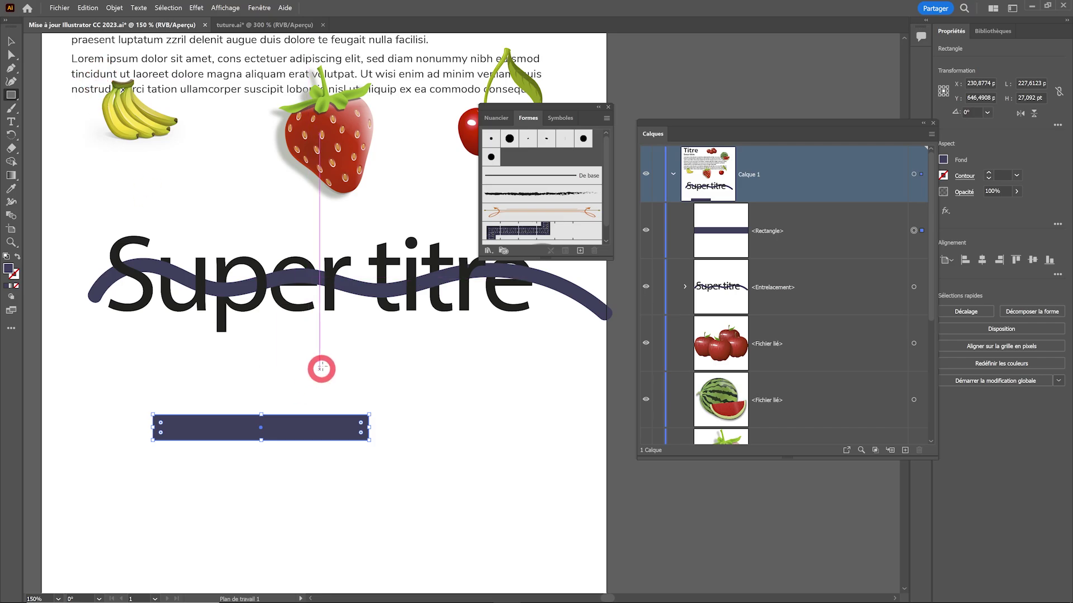
pyautogui.moveTo(321, 369); pyautogui.dragTo(327, 548)
pyautogui.doubleClick(8, 269)
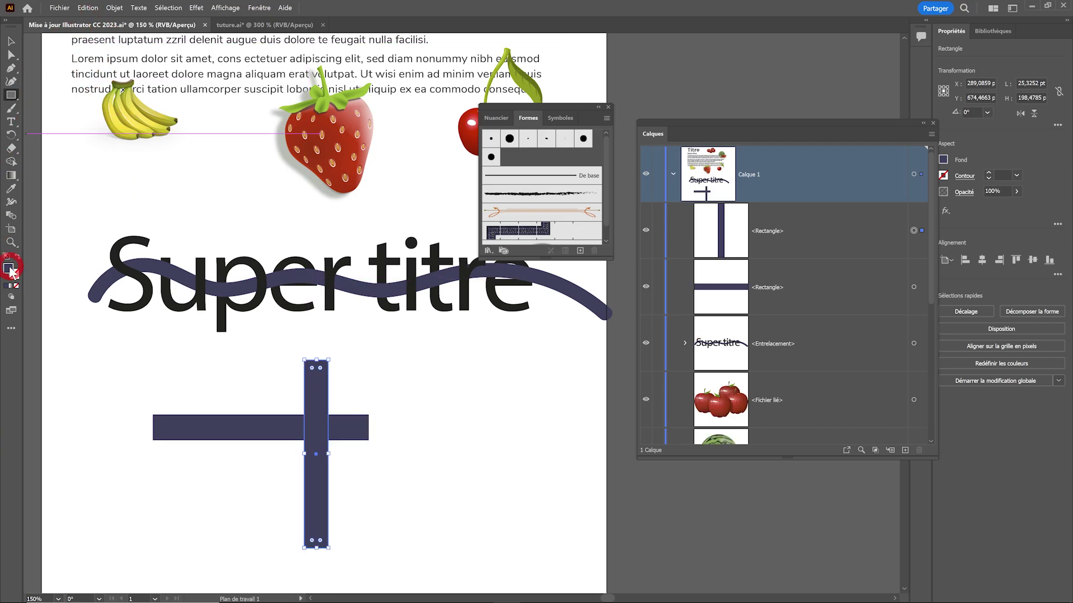
pyautogui.press('v')
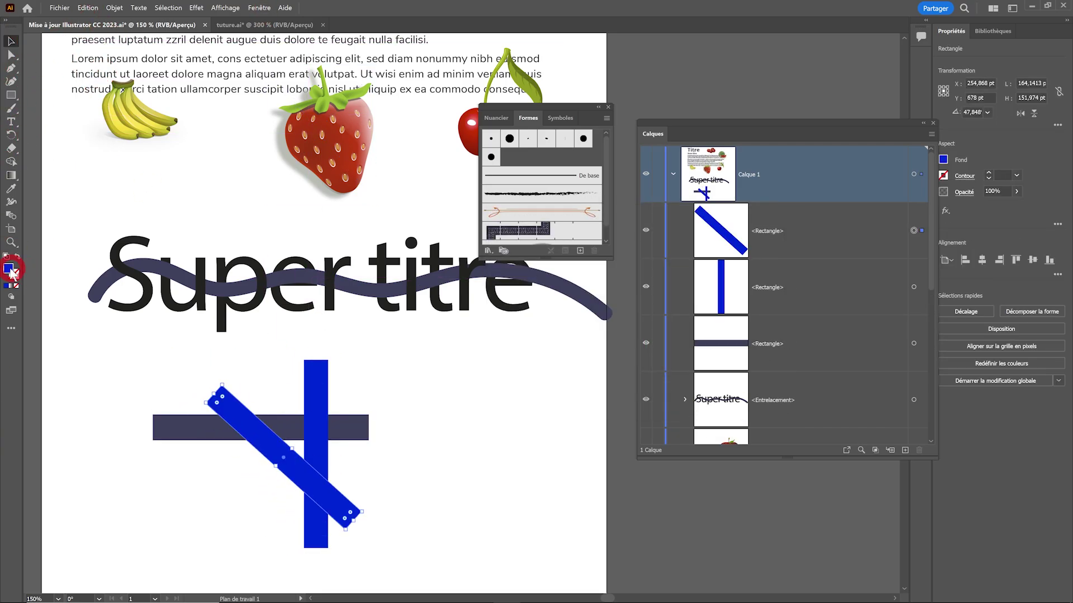
# Step: Add a second blue vertical and rotated diagonal bar copies, colour one green, and select all bars
pyautogui.moveTo(325, 390); pyautogui.dragTo(278, 389)
pyautogui.moveTo(269, 492); pyautogui.dragTo(239, 491)
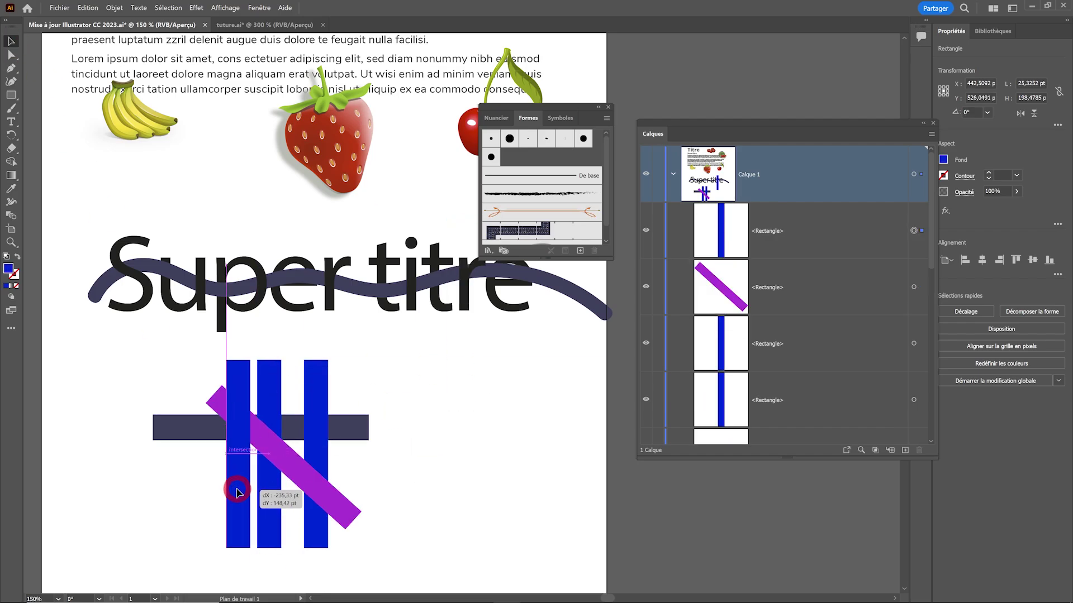
pyautogui.moveTo(228, 548); pyautogui.dragTo(197, 411)
pyautogui.moveTo(245, 512); pyautogui.dragTo(268, 515)
pyautogui.doubleClick(8, 268)
pyautogui.click(765, 242)
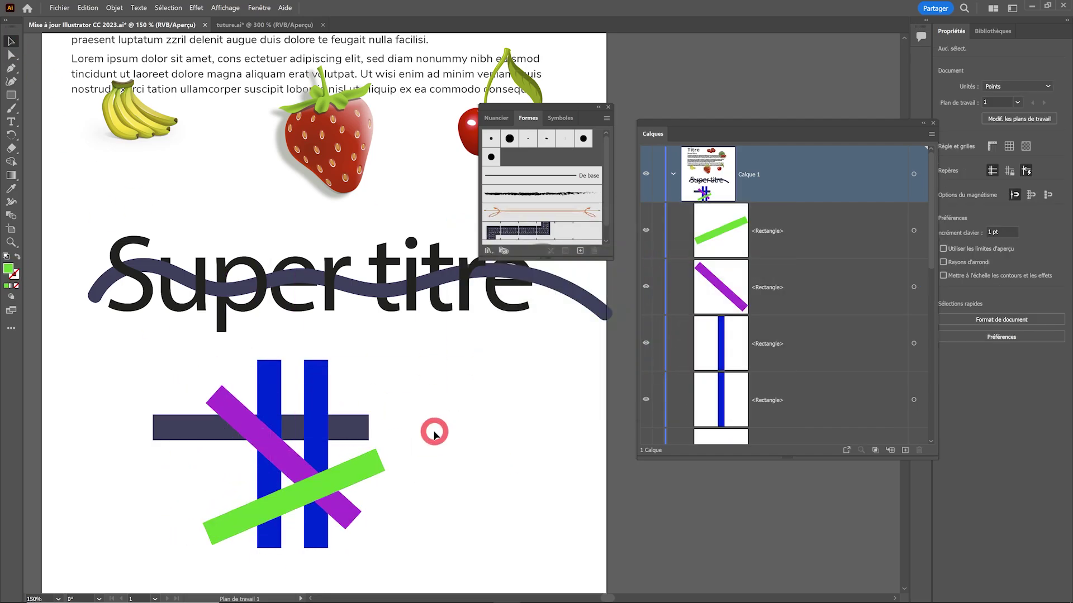
pyautogui.moveTo(173, 357)
pyautogui.mouseDown()
pyautogui.moveTo(373, 513)
pyautogui.moveTo(398, 499)
pyautogui.mouseUp()
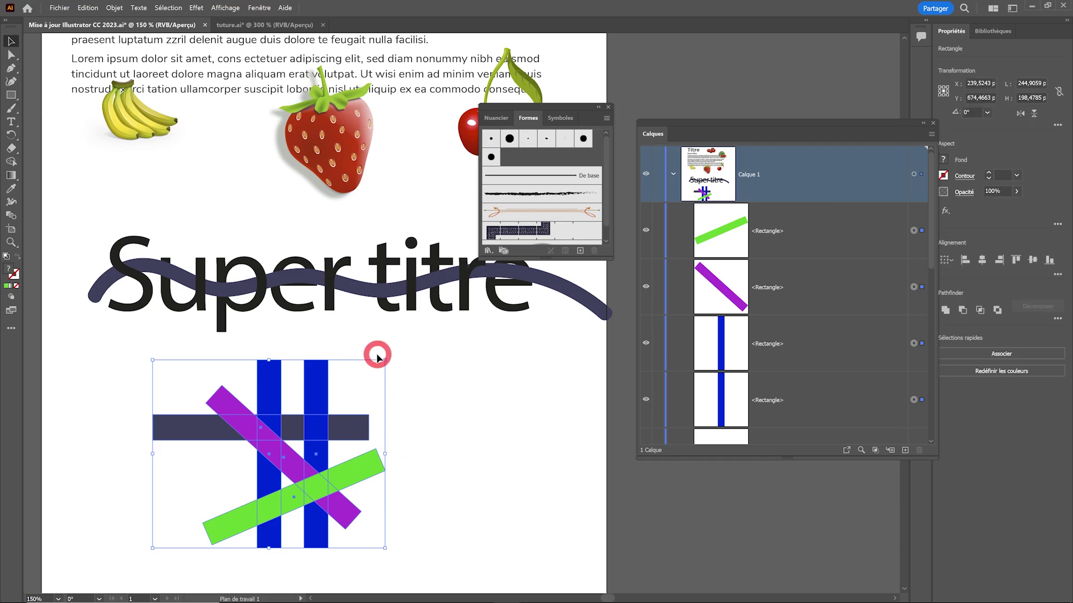
# Step: Interlace the five bars and bring the blue bars over the green and purple diagonals
pyautogui.click(115, 8)
pyautogui.moveTo(138, 273)
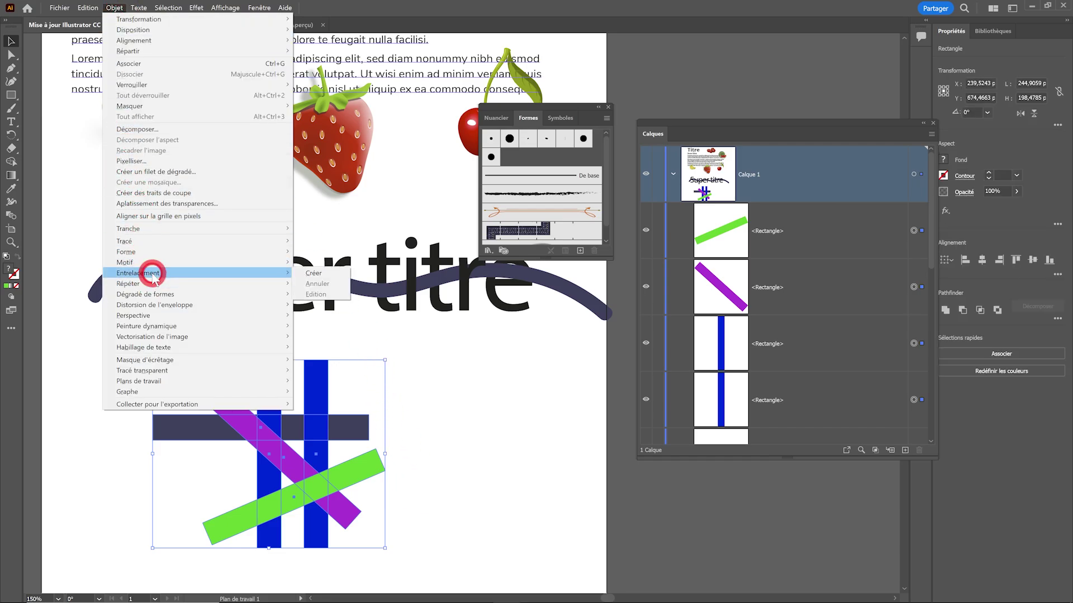
pyautogui.click(327, 279)
pyautogui.hotkey('ctrl', '+')
pyautogui.hotkey('ctrl', '+')
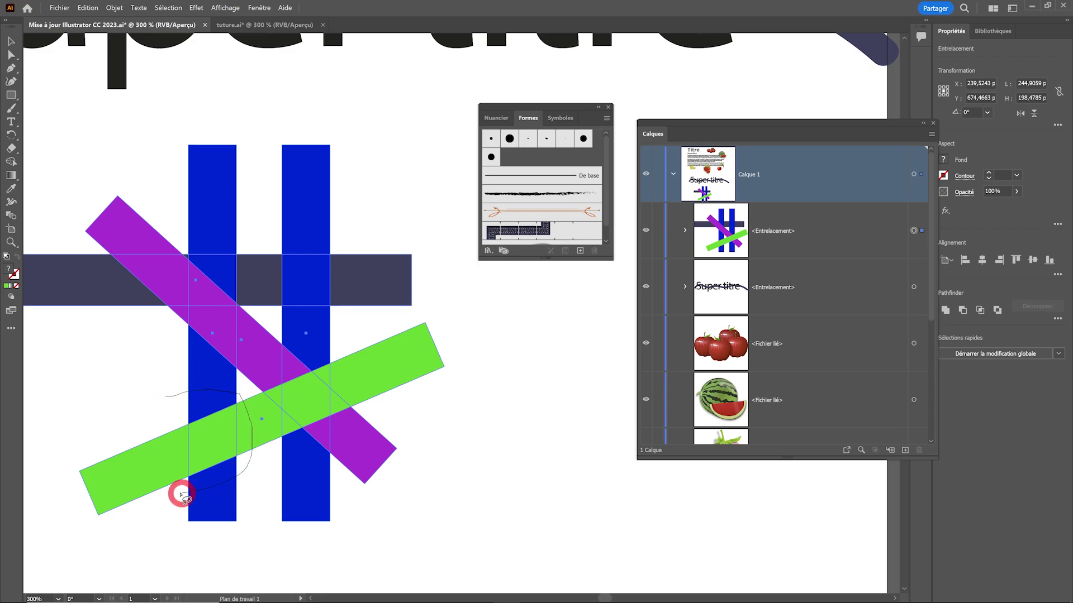
pyautogui.moveTo(182, 495); pyautogui.dragTo(177, 394)
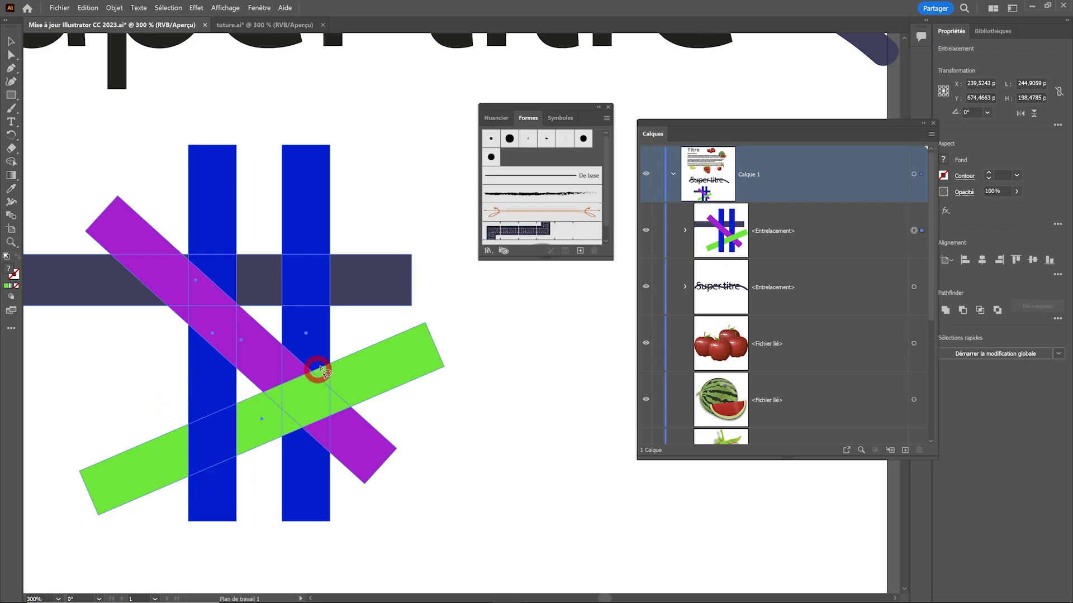
pyautogui.moveTo(184, 235); pyautogui.dragTo(270, 304)
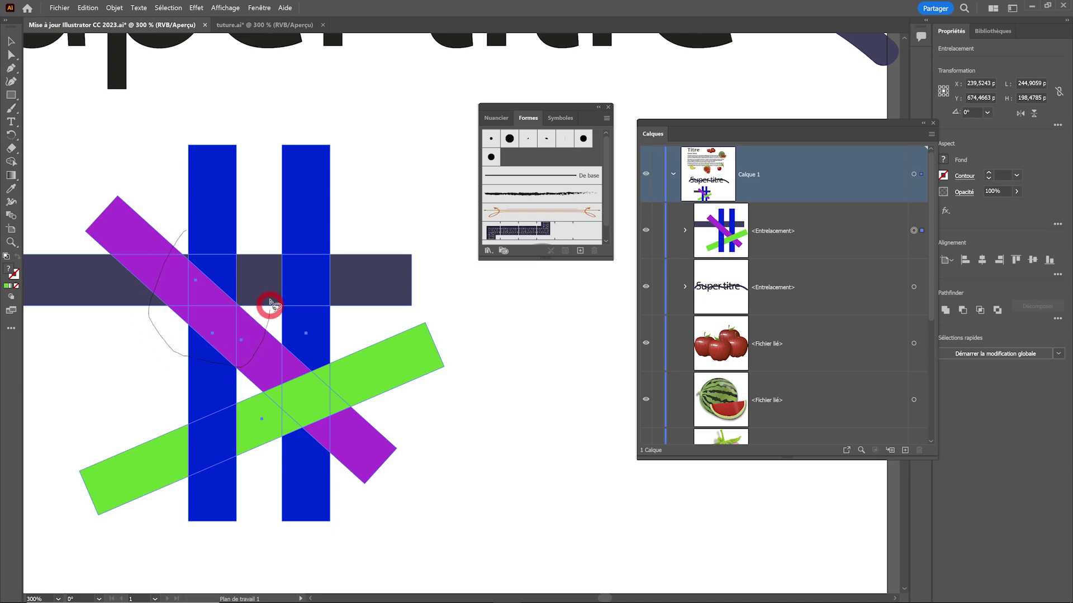
pyautogui.moveTo(226, 231); pyautogui.dragTo(225, 232)
pyautogui.hotkey('ctrl', '+')
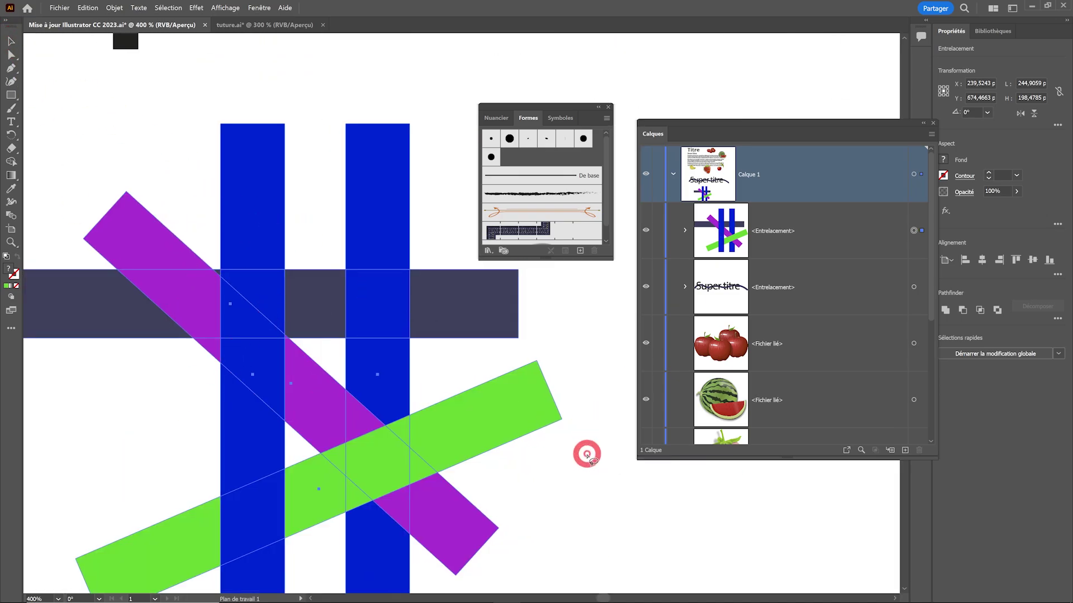
pyautogui.hotkey('ctrl', '-')
# Step: Expand and pick the bars' Entrelacement group in the Calques panel
pyautogui.click(376, 362)
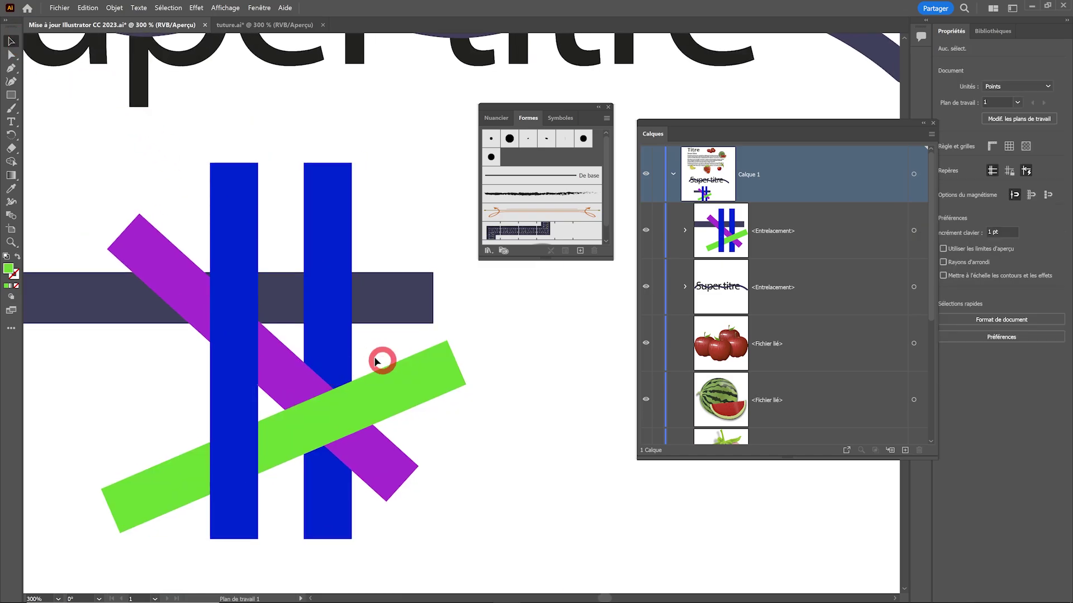
pyautogui.click(685, 231)
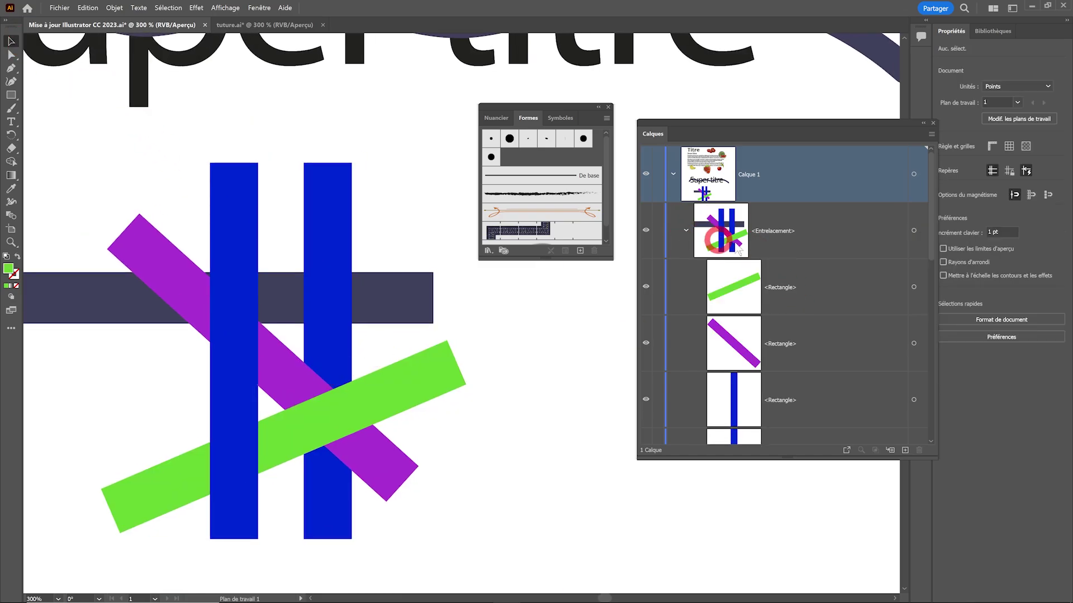
pyautogui.moveTo(813, 451)
pyautogui.mouseDown()
pyautogui.moveTo(800, 385)
pyautogui.moveTo(790, 524)
pyautogui.mouseUp()
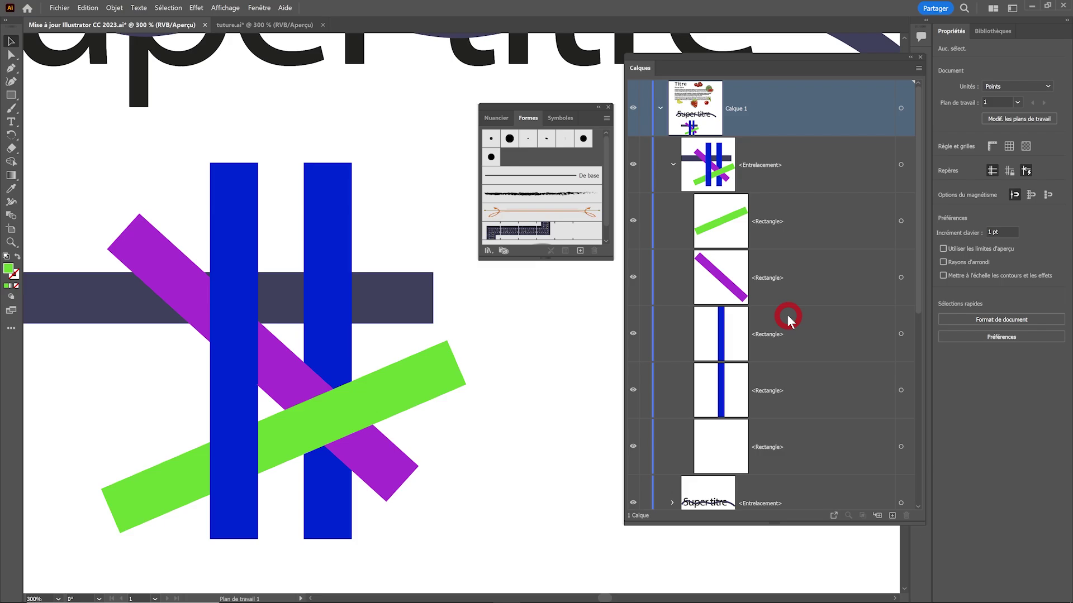
pyautogui.click(774, 178)
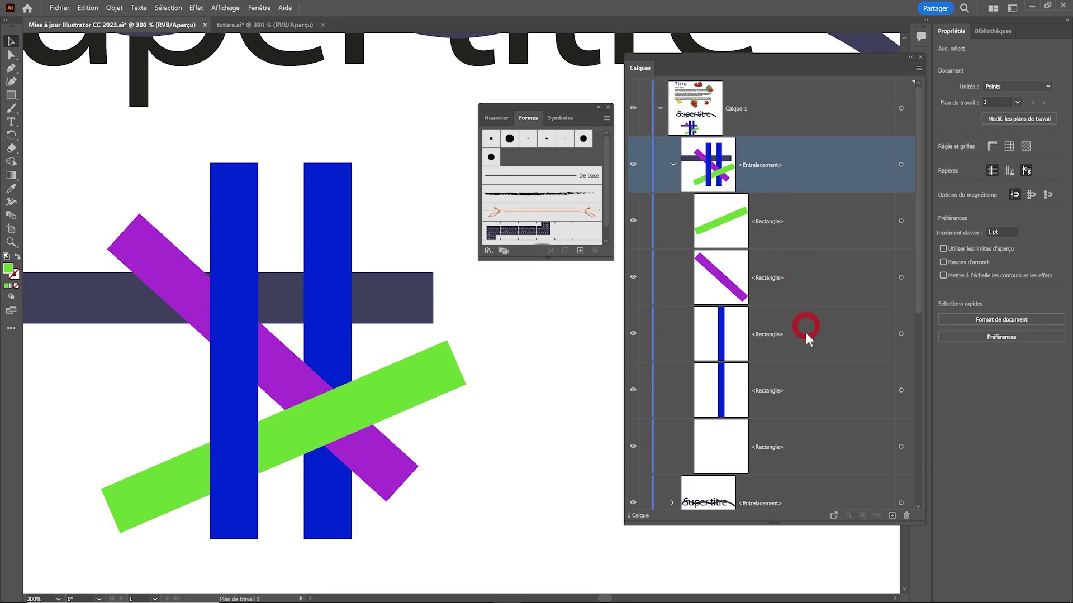
pyautogui.scroll(-5, 776, 307)
pyautogui.scroll(5, 776, 307)
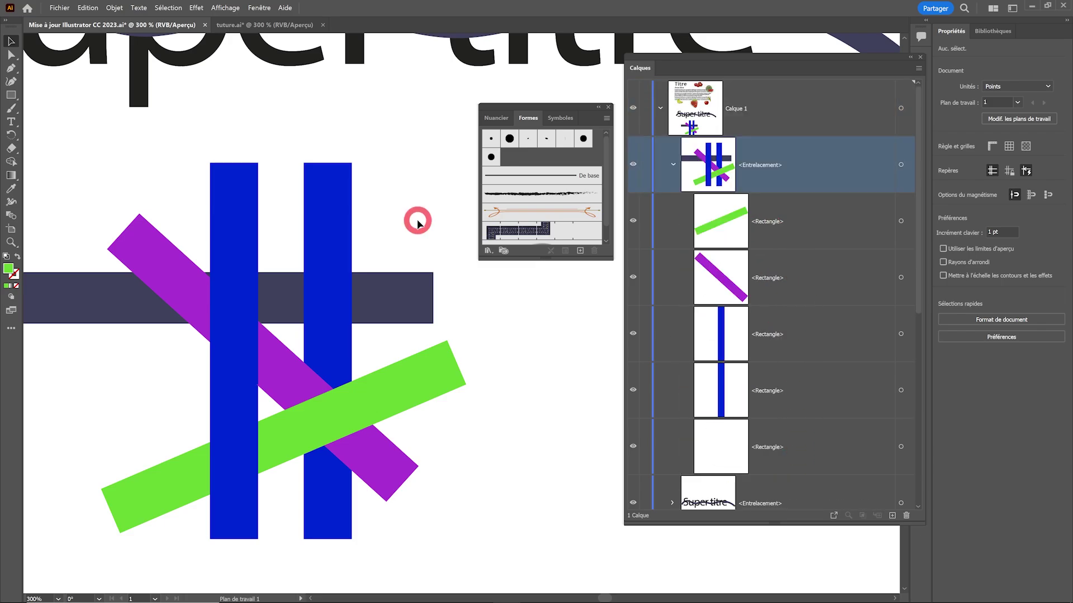
# Step: Select the bars' interlace on the page and release it with Objet > Entrelacement > Annuler
pyautogui.keyDown('alt'); pyautogui.click(418, 222); pyautogui.keyUp('alt')
pyautogui.moveTo(417, 221); pyautogui.dragTo(342, 278)
pyautogui.hotkey('ctrl', '-')
pyautogui.click(360, 366)
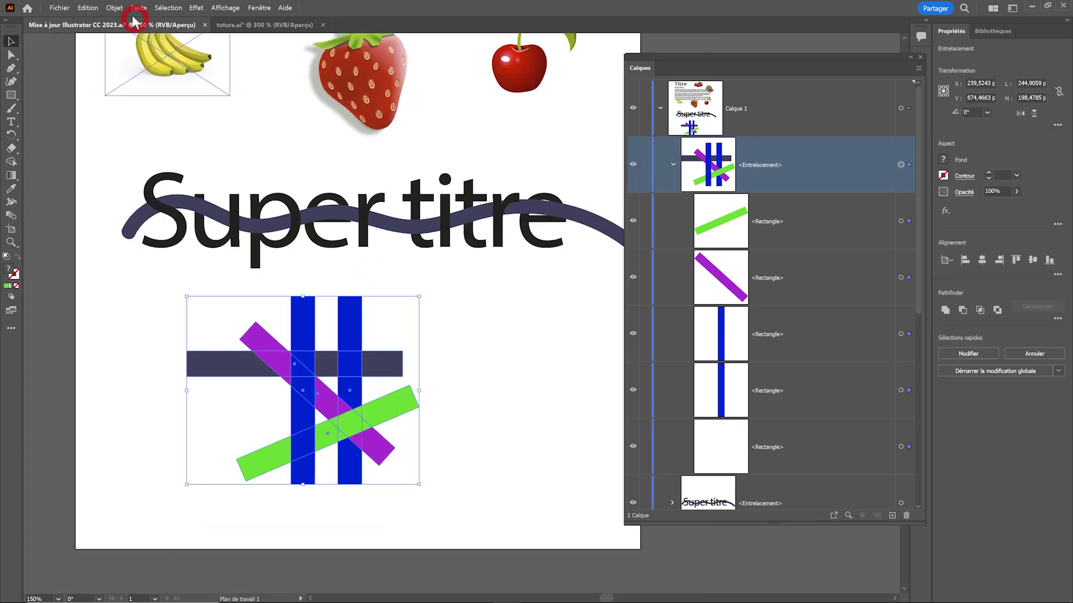
pyautogui.click(114, 8)
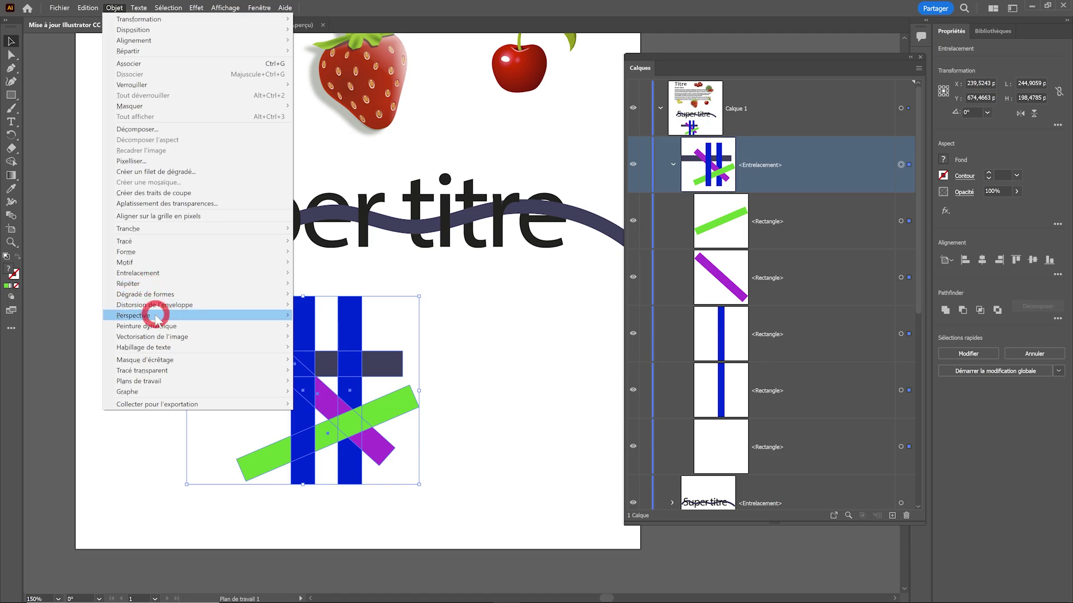
pyautogui.moveTo(139, 273)
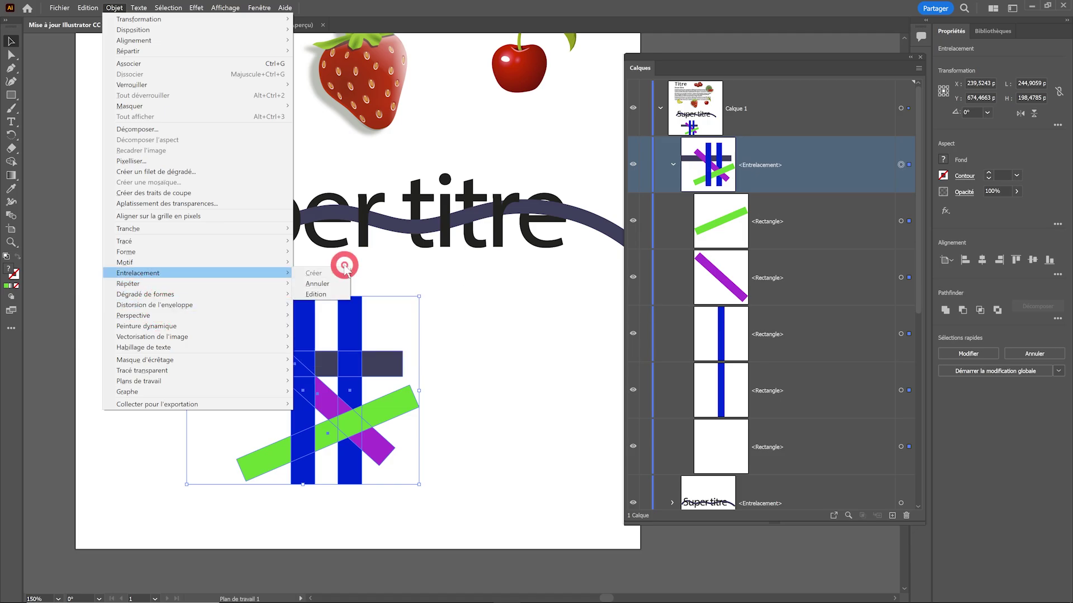
pyautogui.click(324, 282)
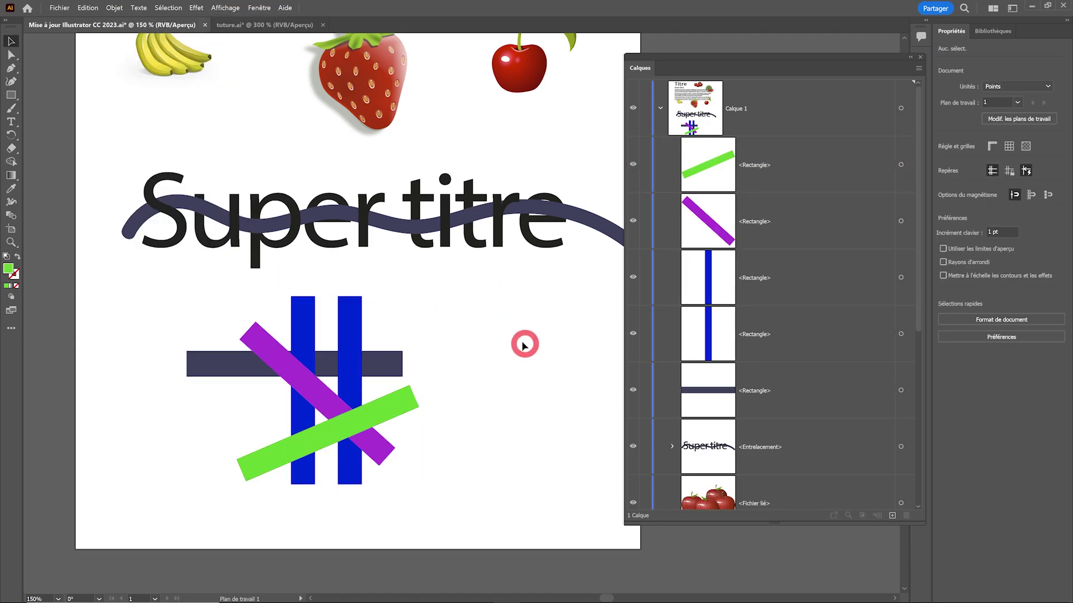
pyautogui.hotkey('ctrl', '-')
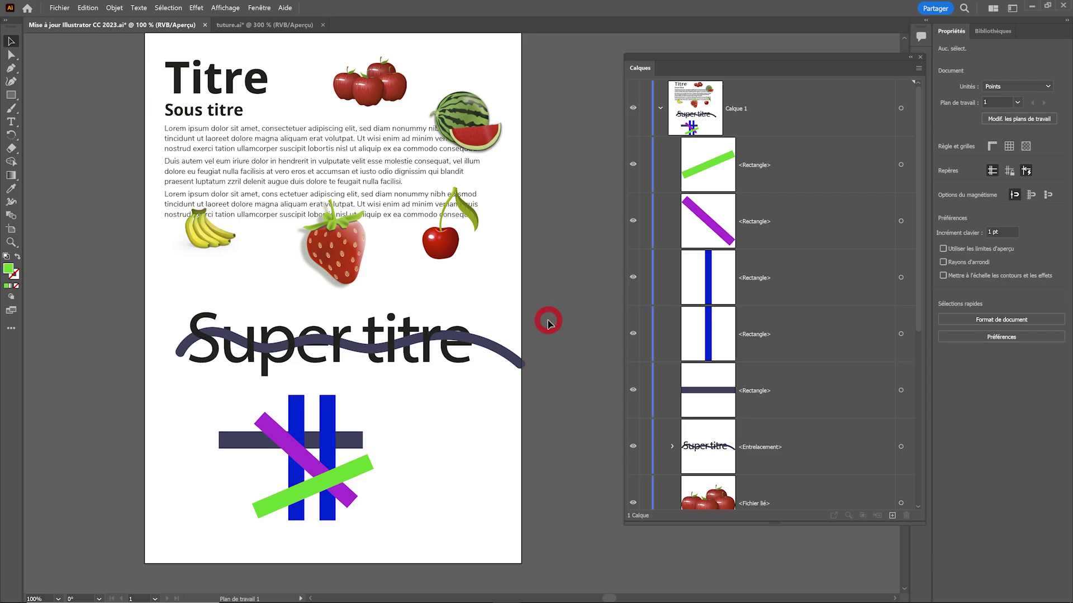